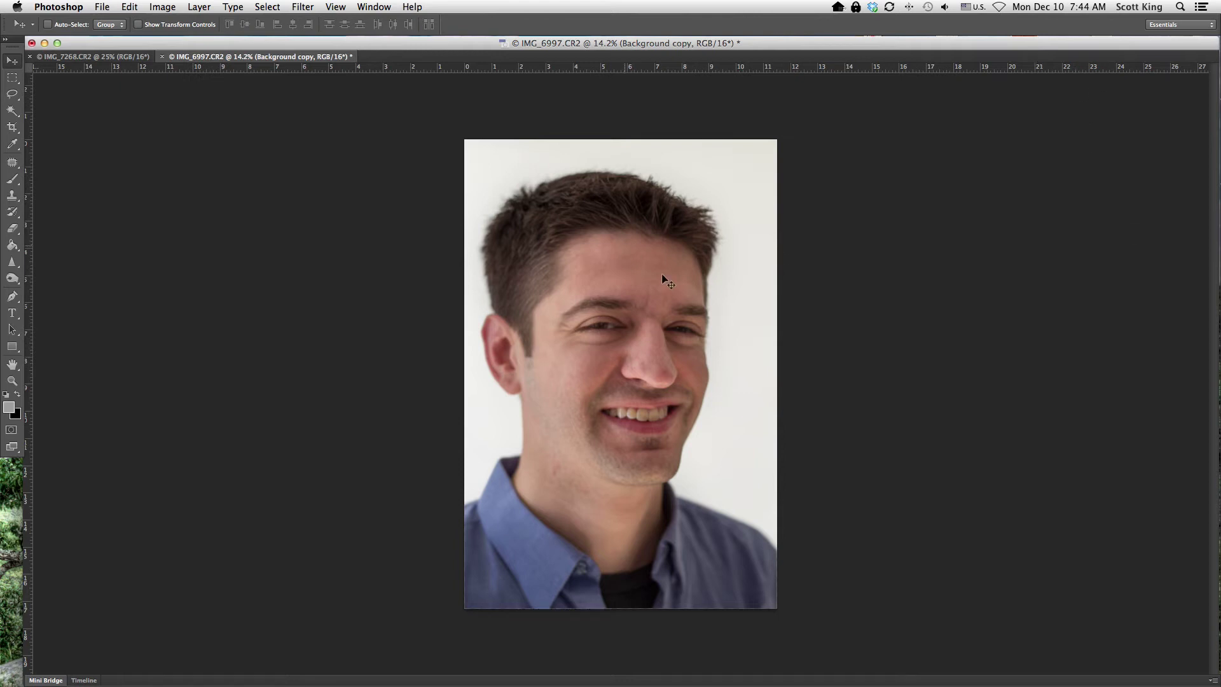
Open the Liquify filter on the portrait's background copy and set the Forward Warp brush size to 2401
click(307, 9)
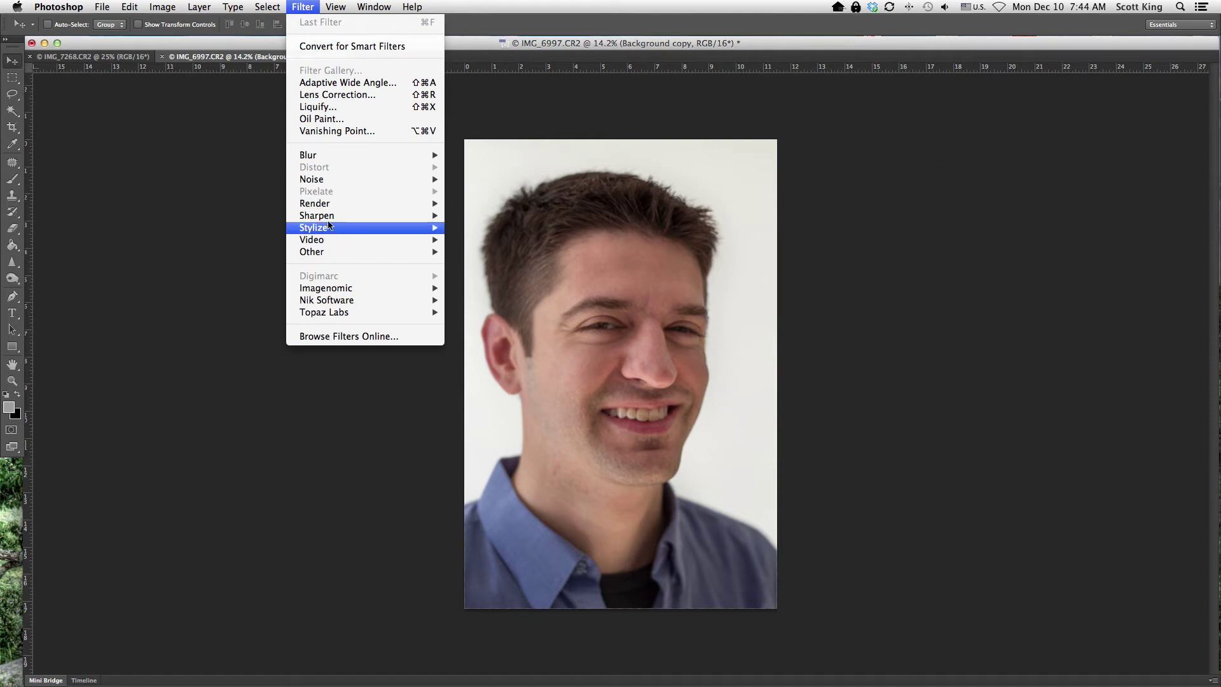
click(324, 108)
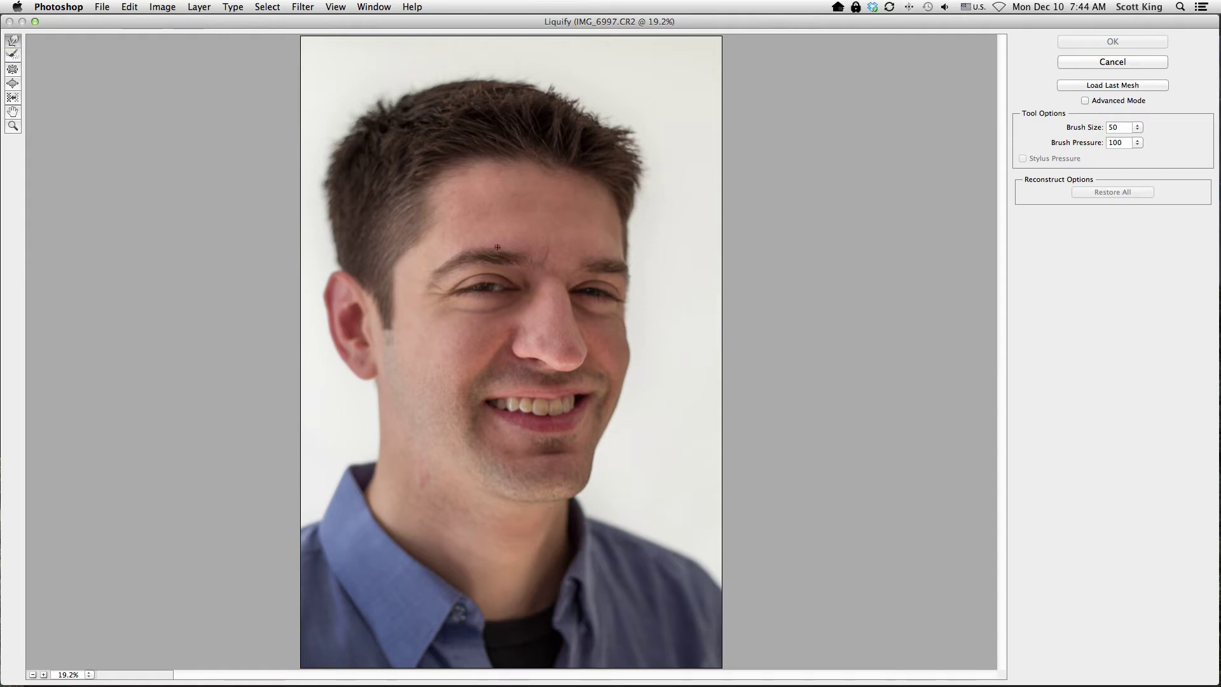
drag(1140, 129, 1076, 144)
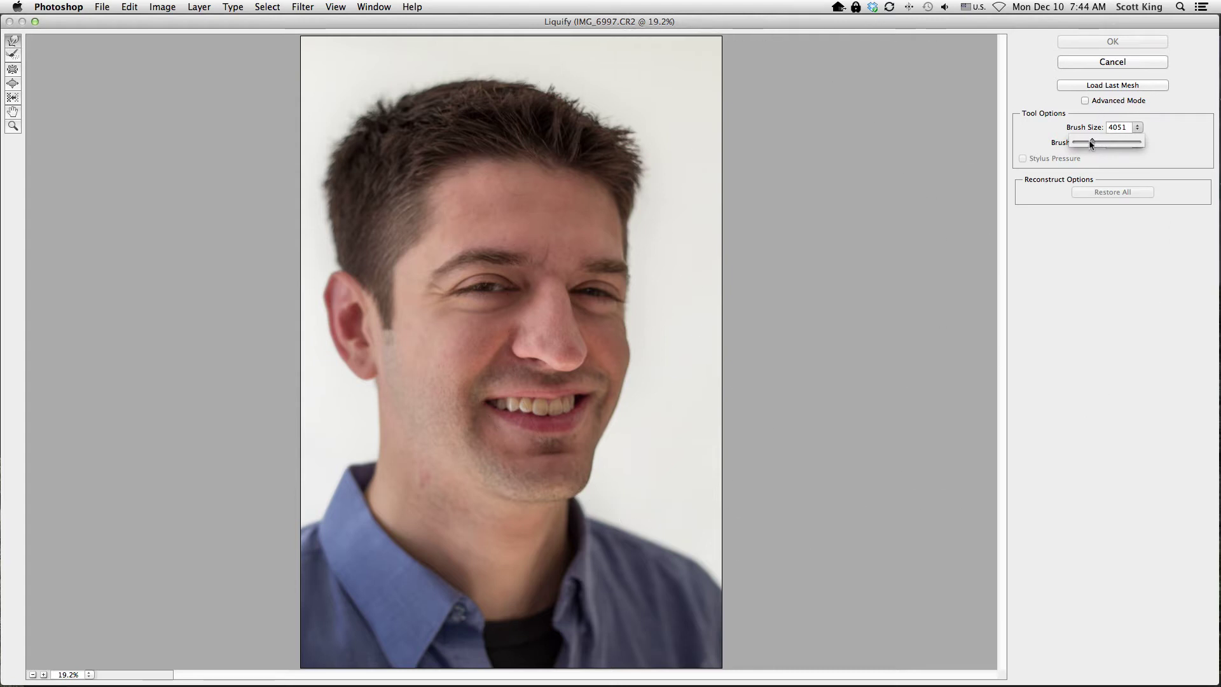
click(598, 235)
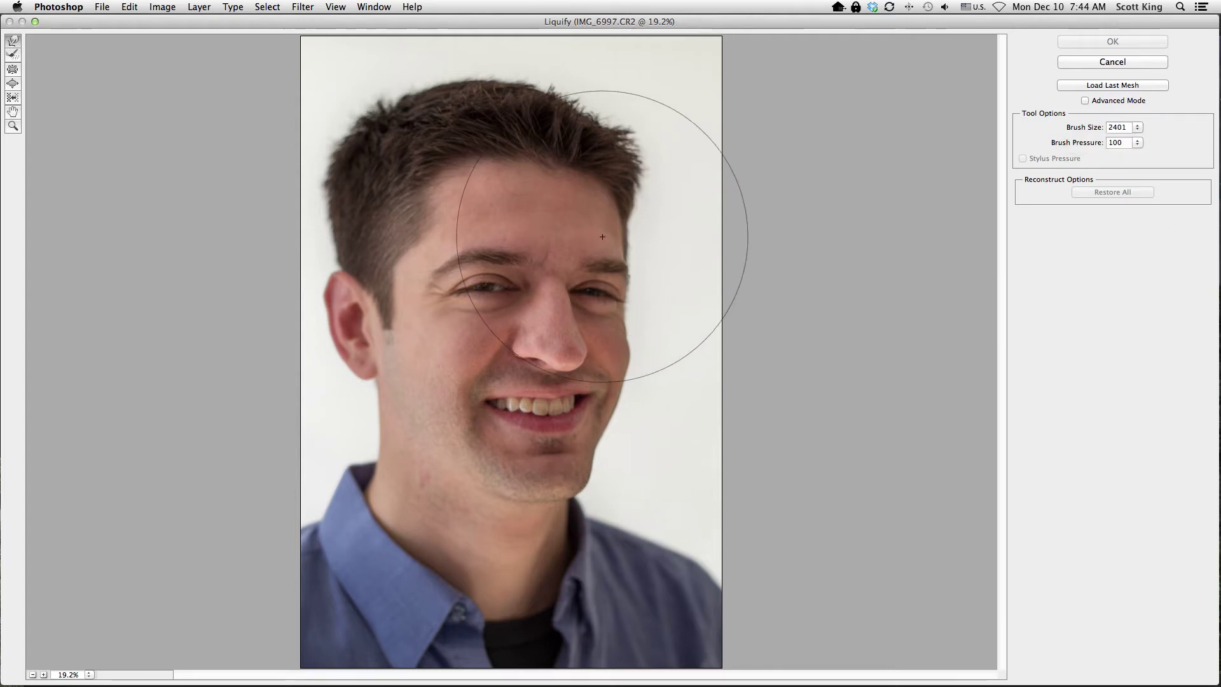
Try to push the forehead, eye area and cheek outward with the 2401 warp brush
drag(630, 232, 635, 246)
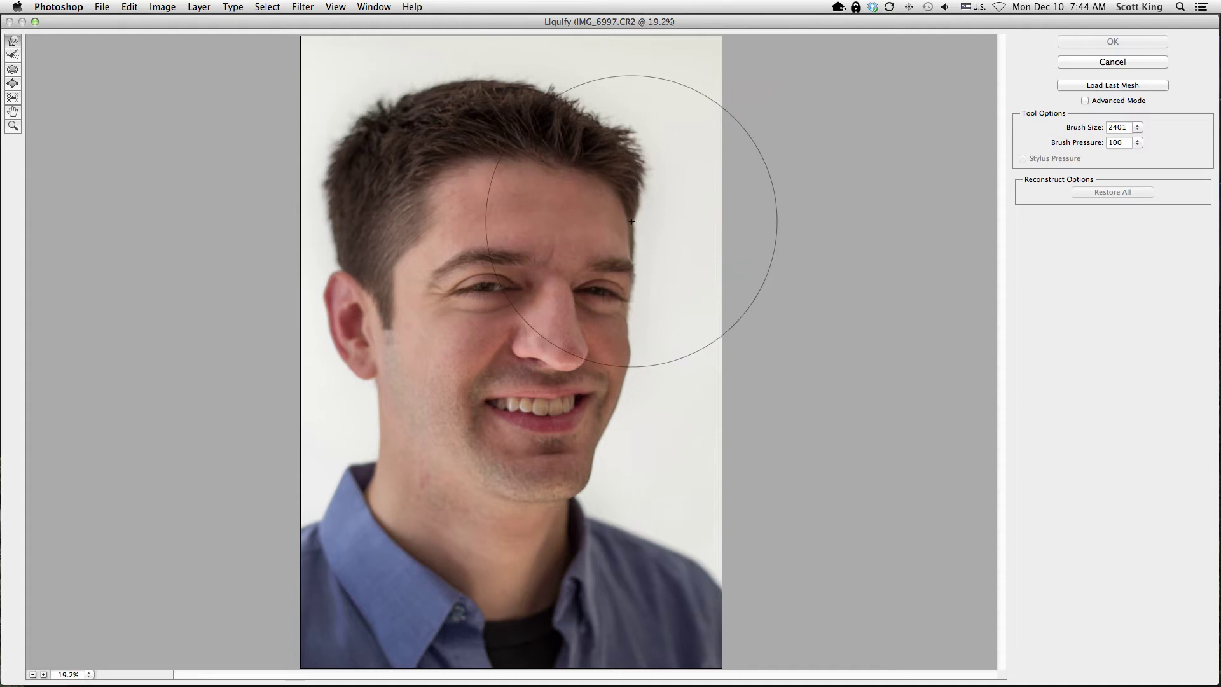
drag(625, 298, 633, 302)
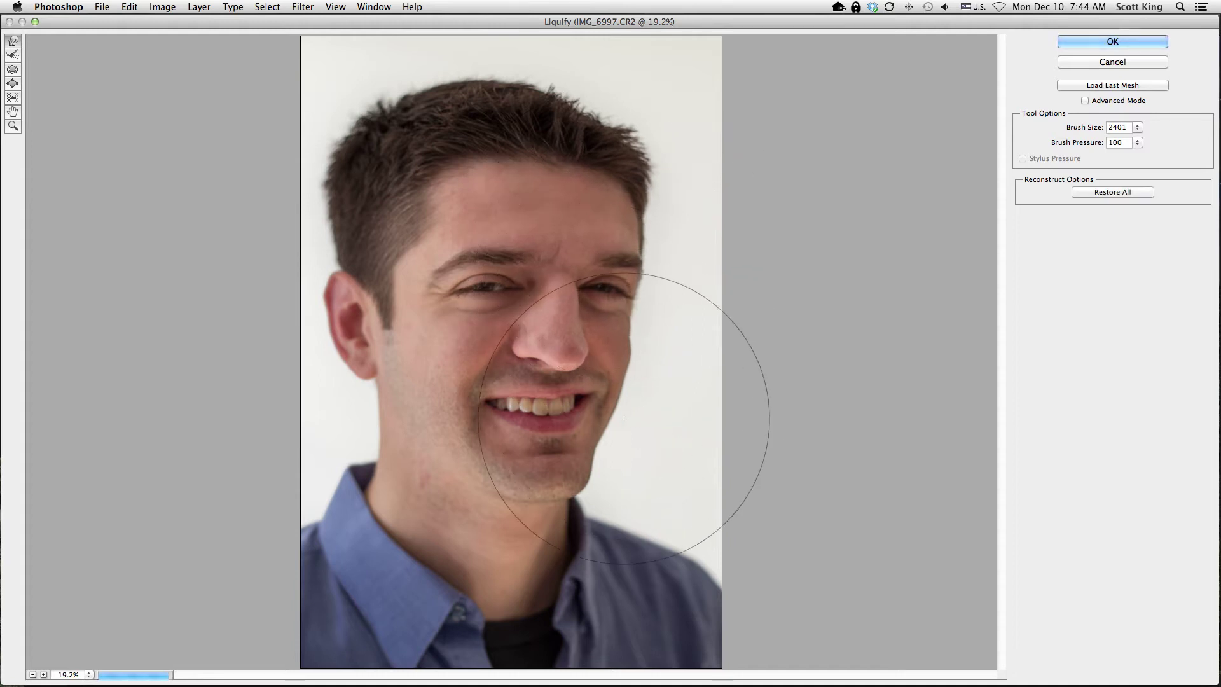
drag(409, 409, 519, 407)
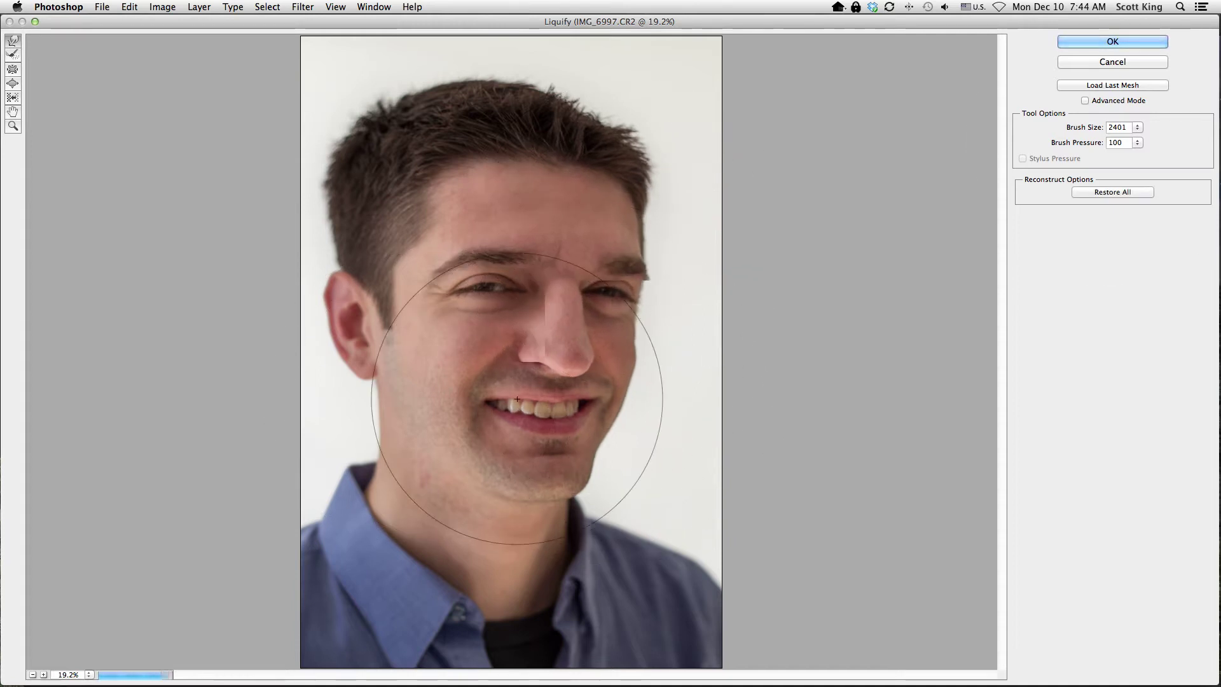
Try to warp the neck, hairline and hair edge with a 901 brush, and reset all Liquify changes
click(1137, 129)
drag(1137, 142, 1077, 143)
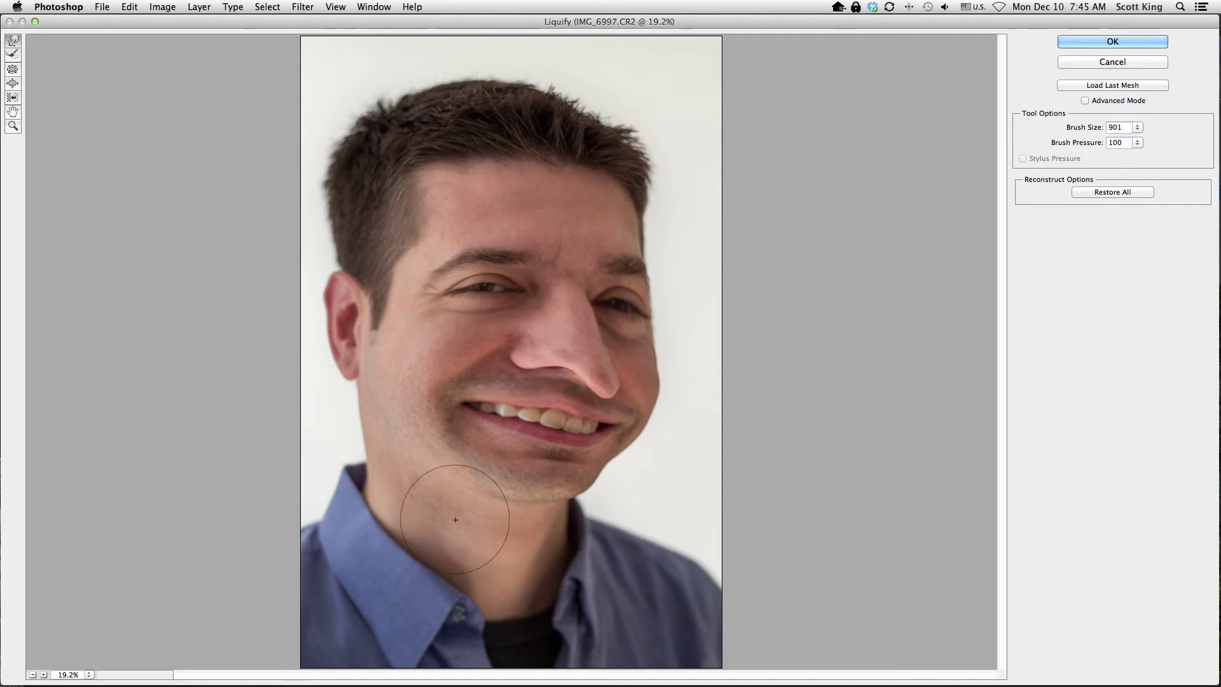
drag(551, 516, 569, 518)
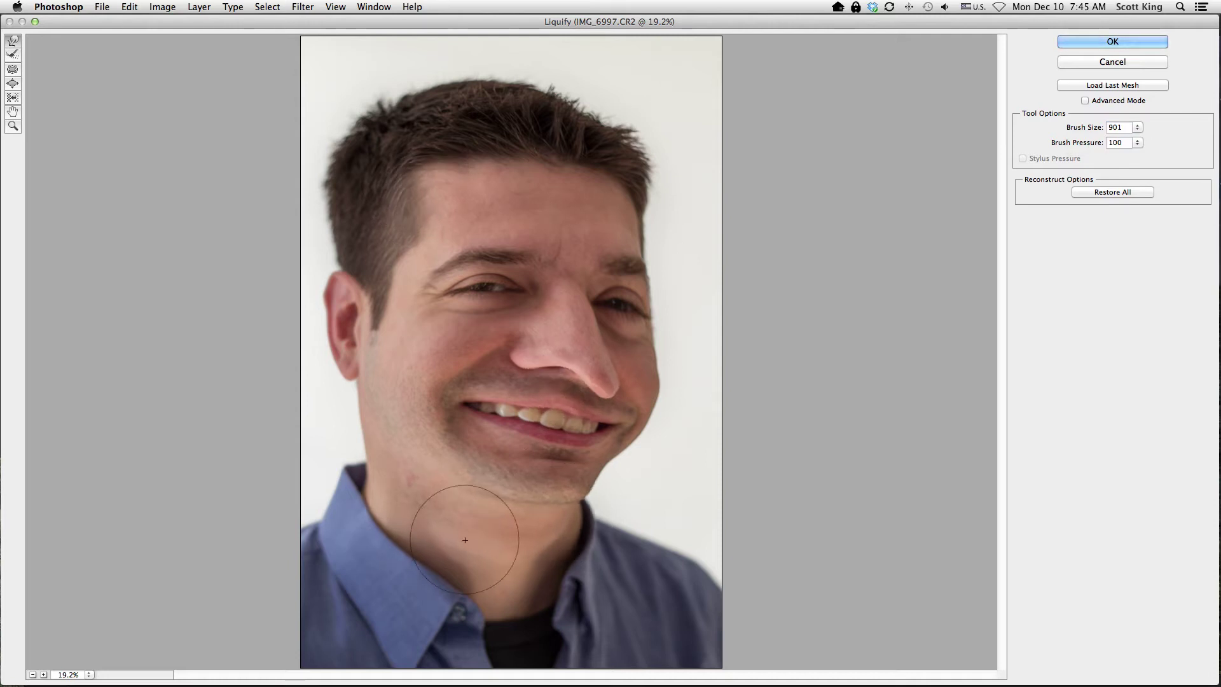
drag(550, 191, 552, 139)
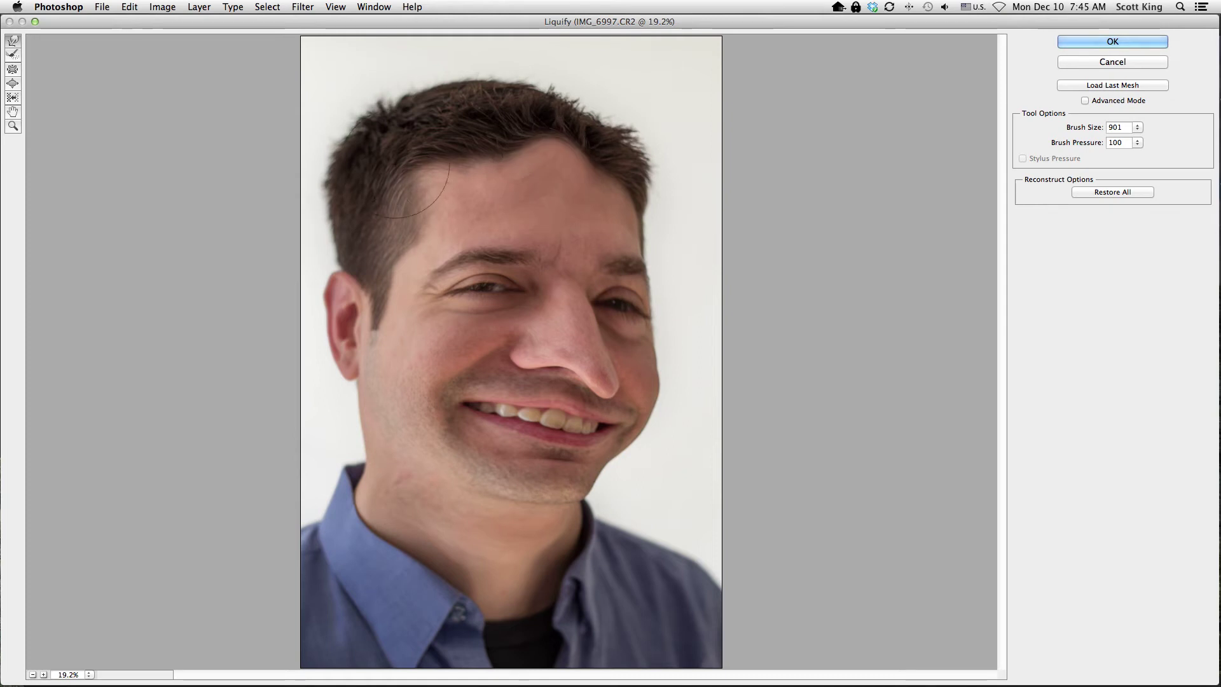
drag(627, 184, 657, 216)
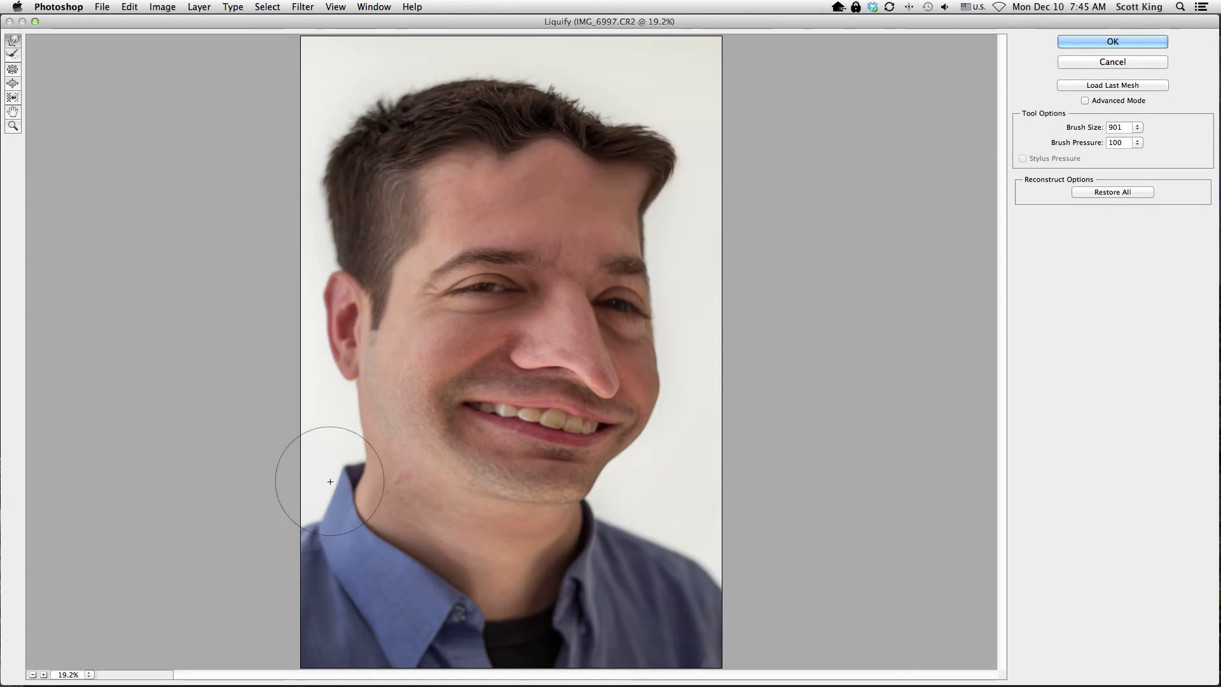
key(alt)
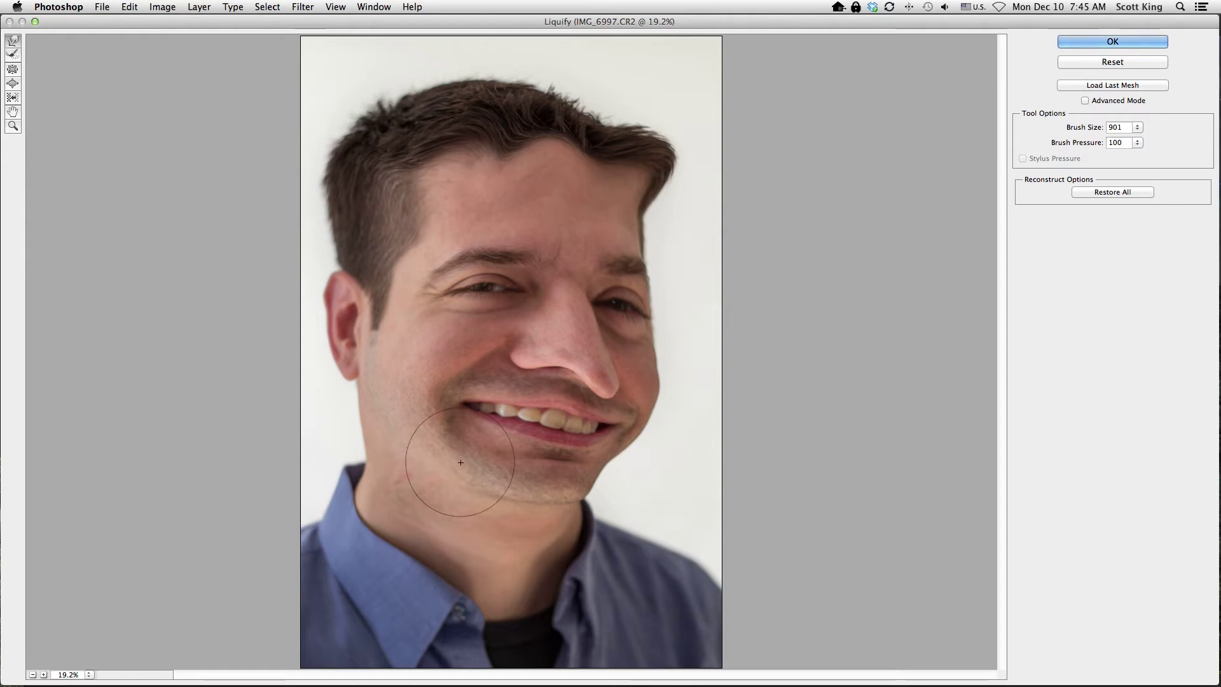
alt+click(1114, 66)
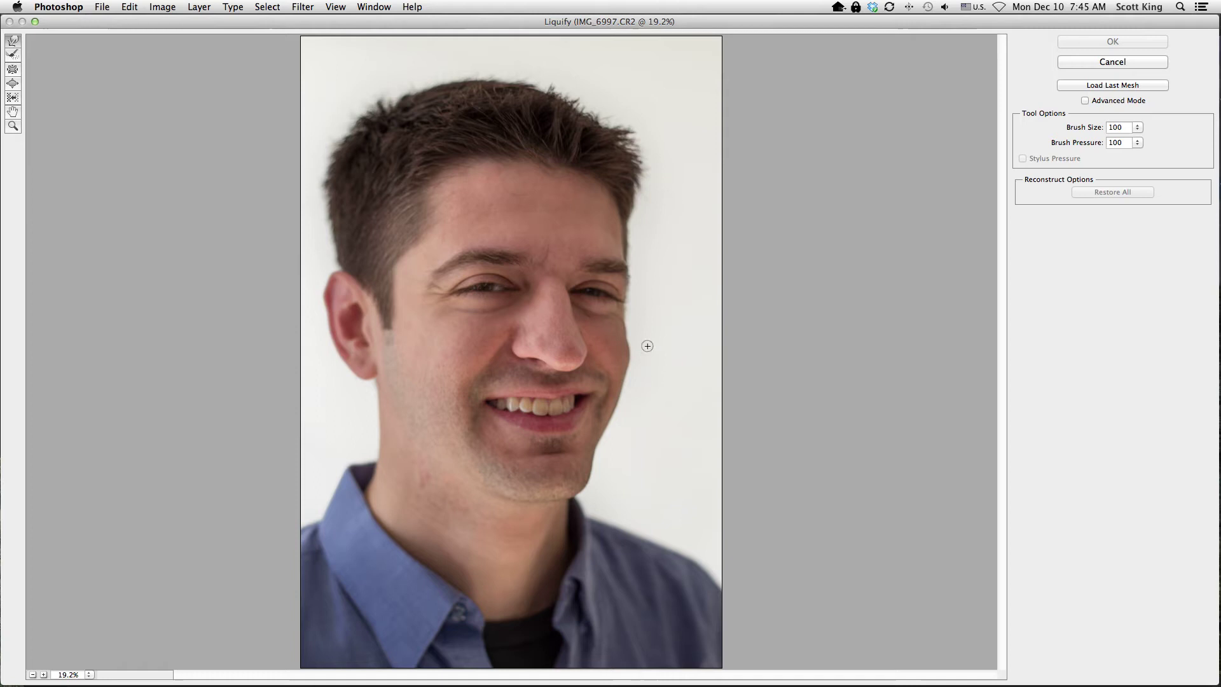
Magnify the face to 33.3% and reset the trial warping
click(43, 675)
click(44, 675)
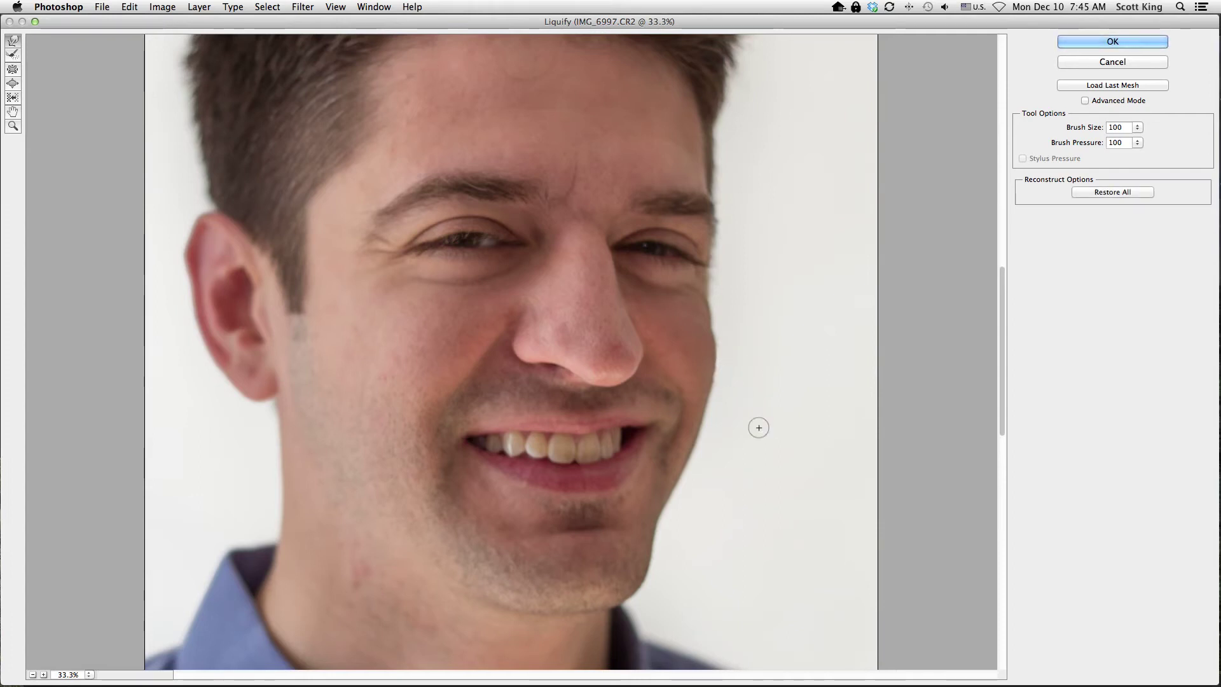
alt+click(1120, 64)
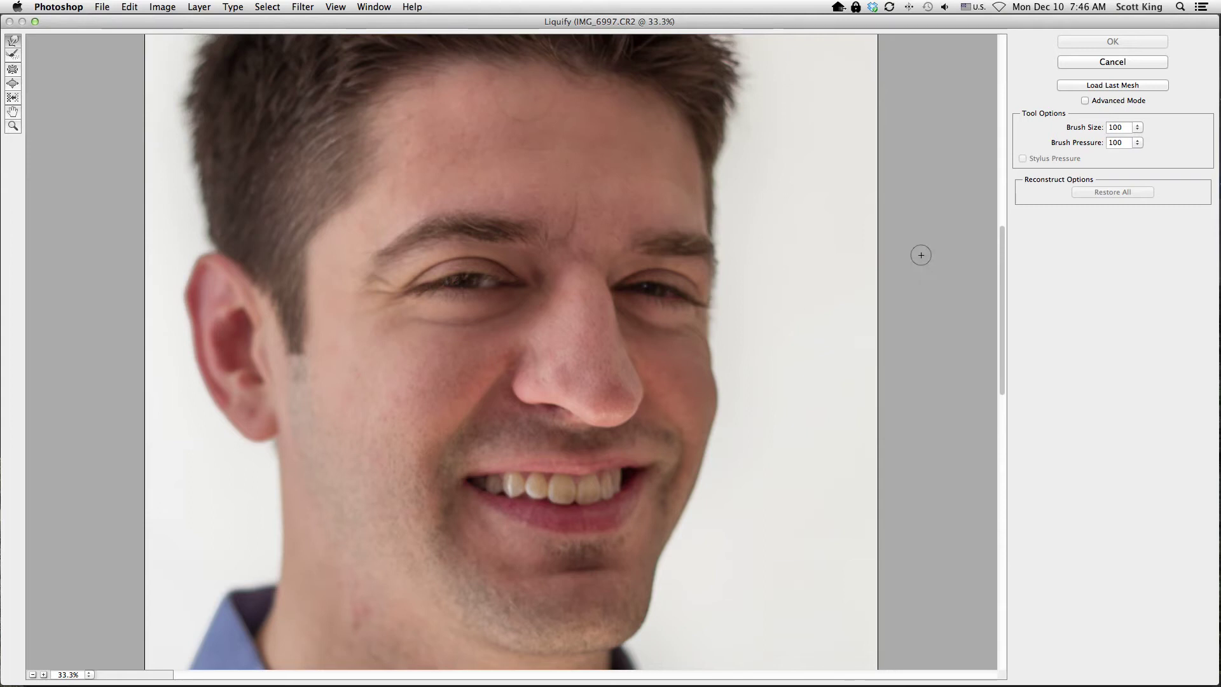
Set the warp brush size to 500 and push the bulging cheek outline beside the nose inward to smooth the face contour
key(bracketright)
key(bracketright)
key(bracketright)
key(bracketright)
key(bracketright)
key(bracketright)
key(bracketright)
key(bracketright)
key(bracketright)
key(bracketright)
key(bracketright)
key(bracketright)
key(bracketright)
key(bracketright)
key(bracketright)
key(bracketright)
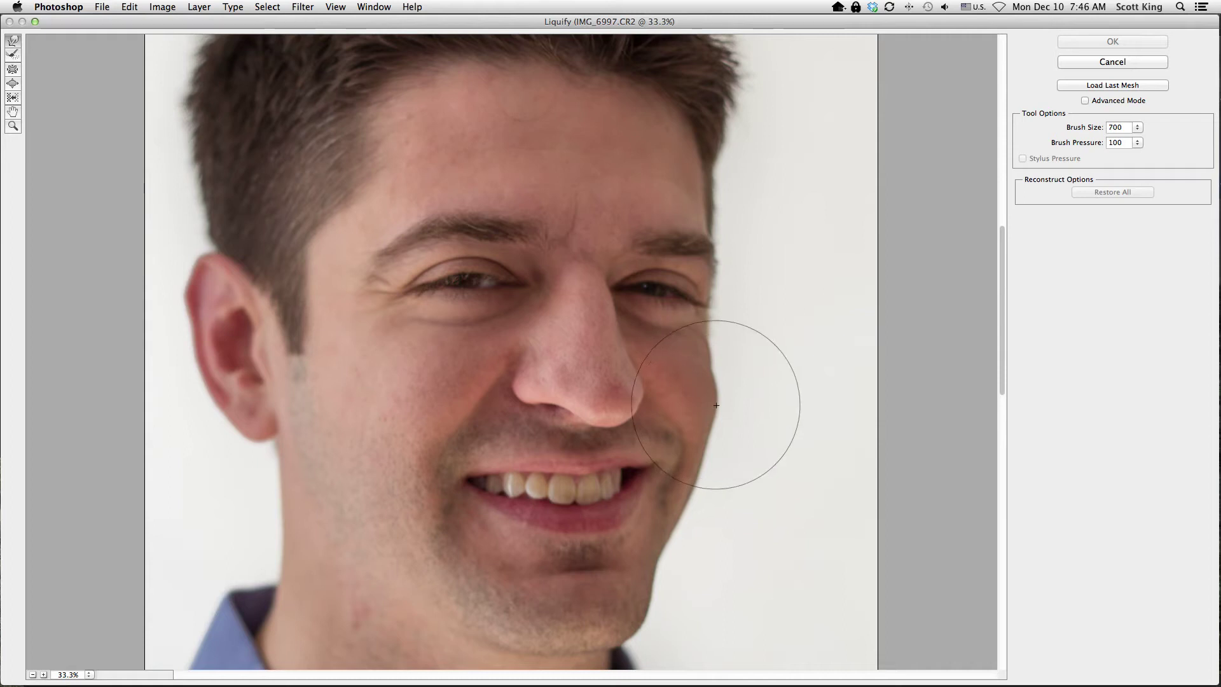
key(bracketright)
key(bracketright)
key(bracketleft)
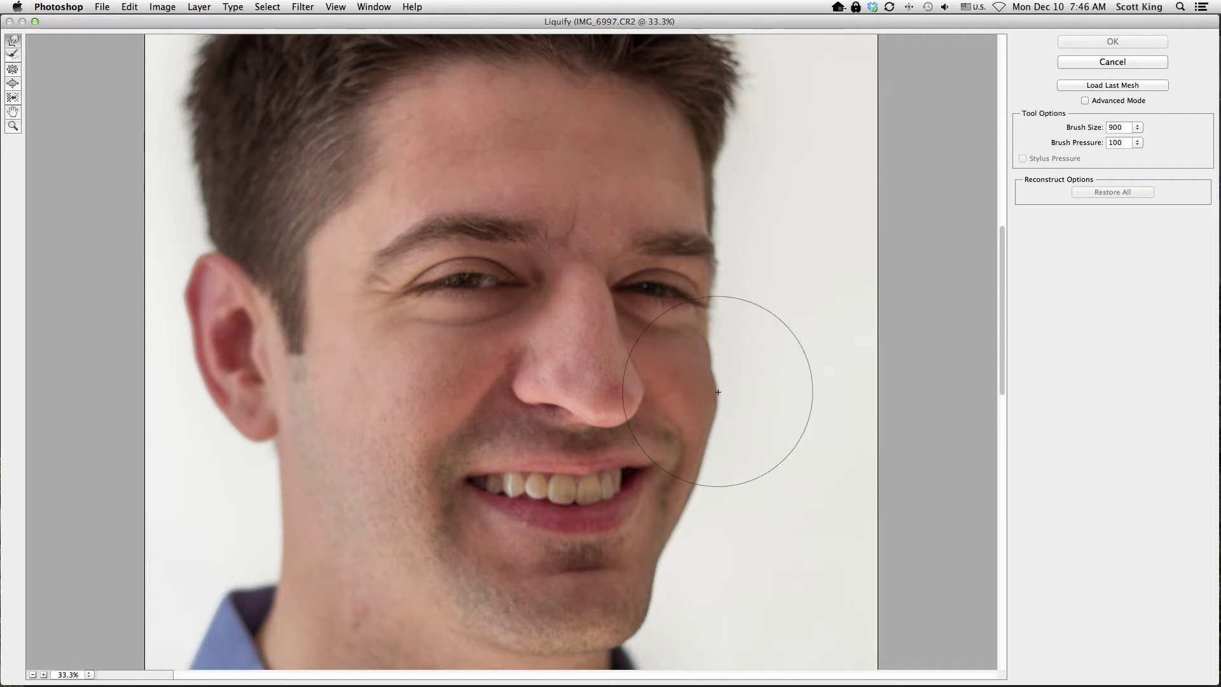
key(bracketleft)
key(bracketleft)
key(bracketleft)
key(bracketleft)
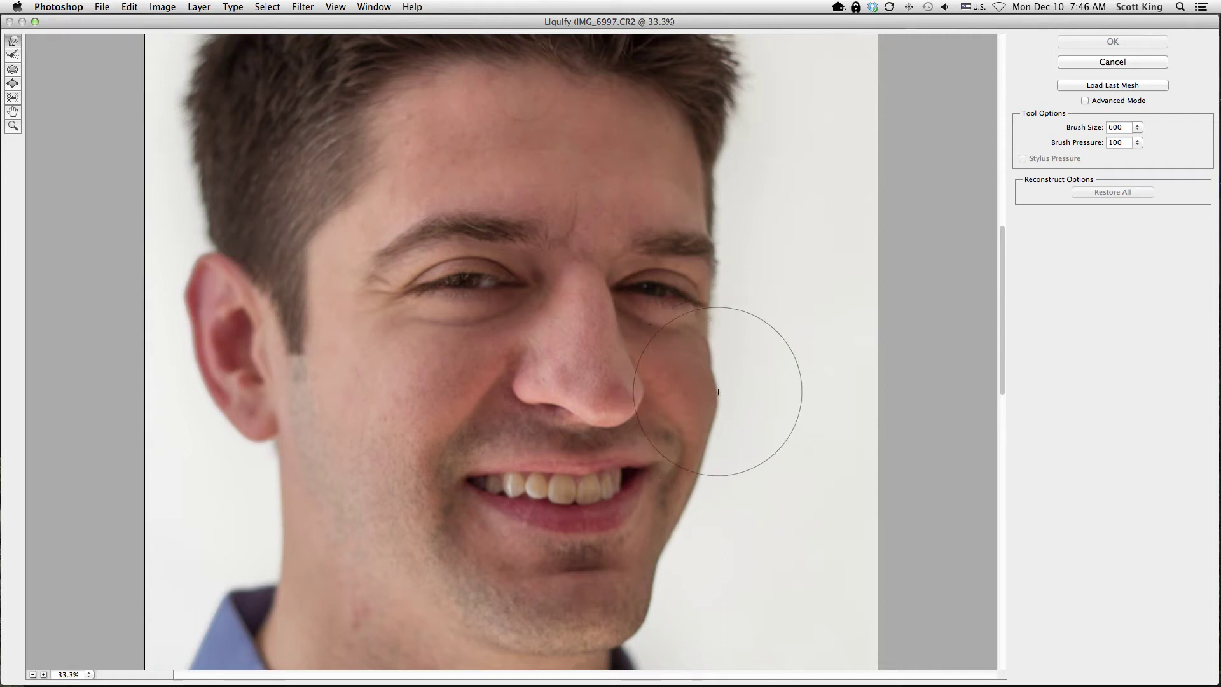
key(bracketleft)
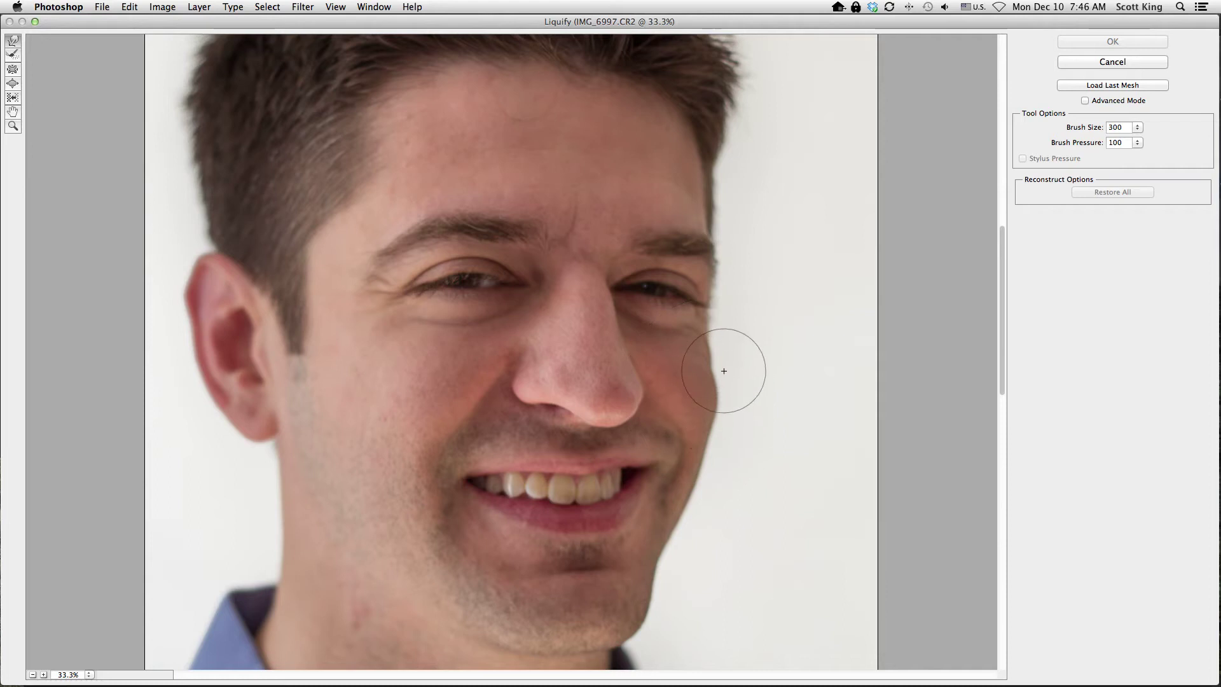
key(bracketleft)
key(bracketright)
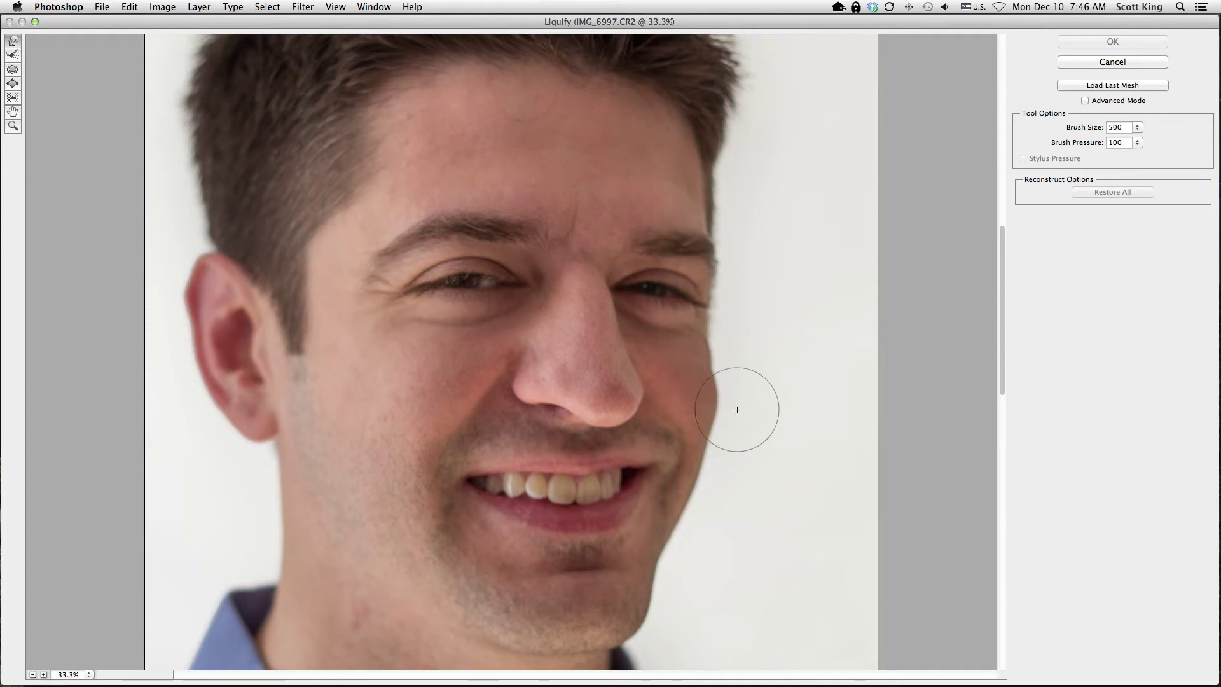
drag(732, 397, 726, 403)
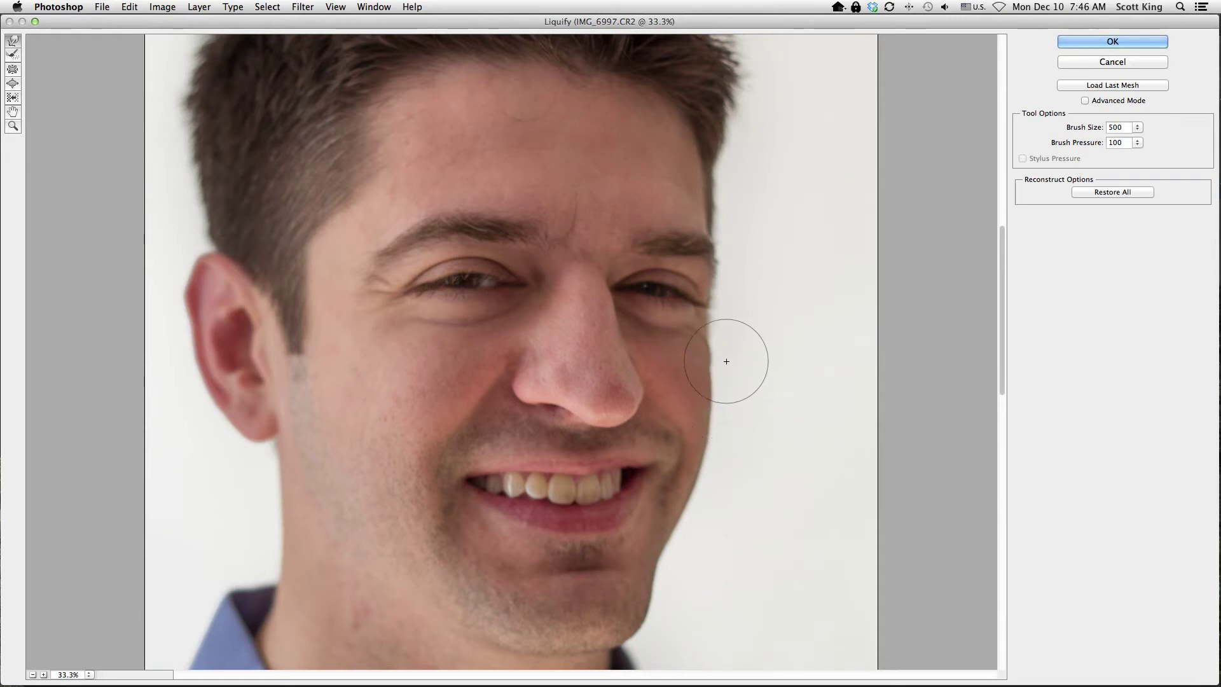
drag(722, 356, 725, 455)
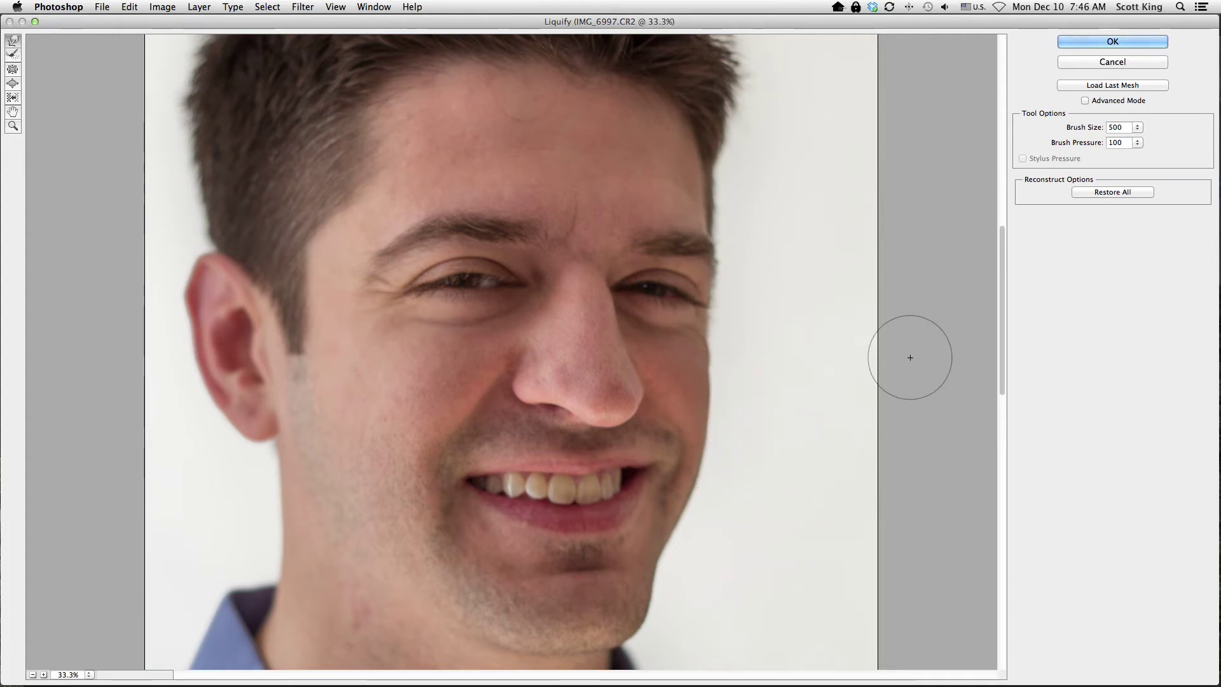
Zoom in to 66.7% on the eyes and nose and reduce the warp brush size to 90
click(43, 674)
click(43, 674)
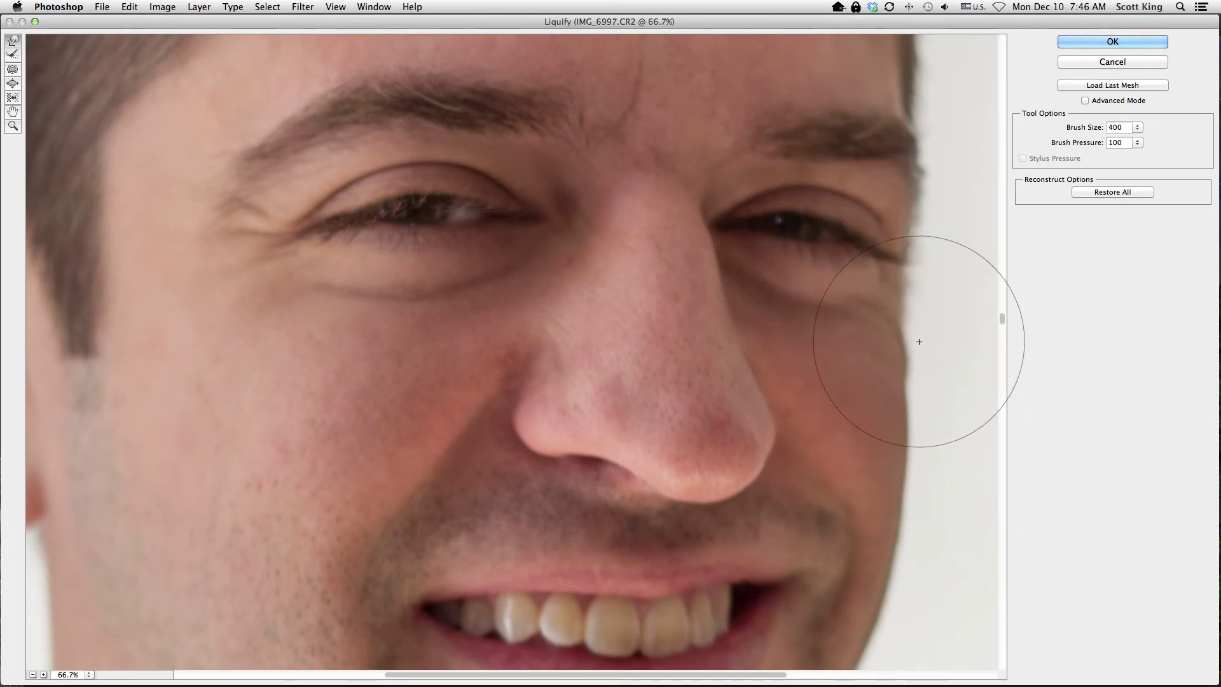
key(bracketleft)
key(bracketleft)
key(bracketleft)
key(bracketleft)
key(bracketleft)
key(bracketleft)
key(bracketleft)
key(bracketleft)
key(bracketleft)
key(bracketleft)
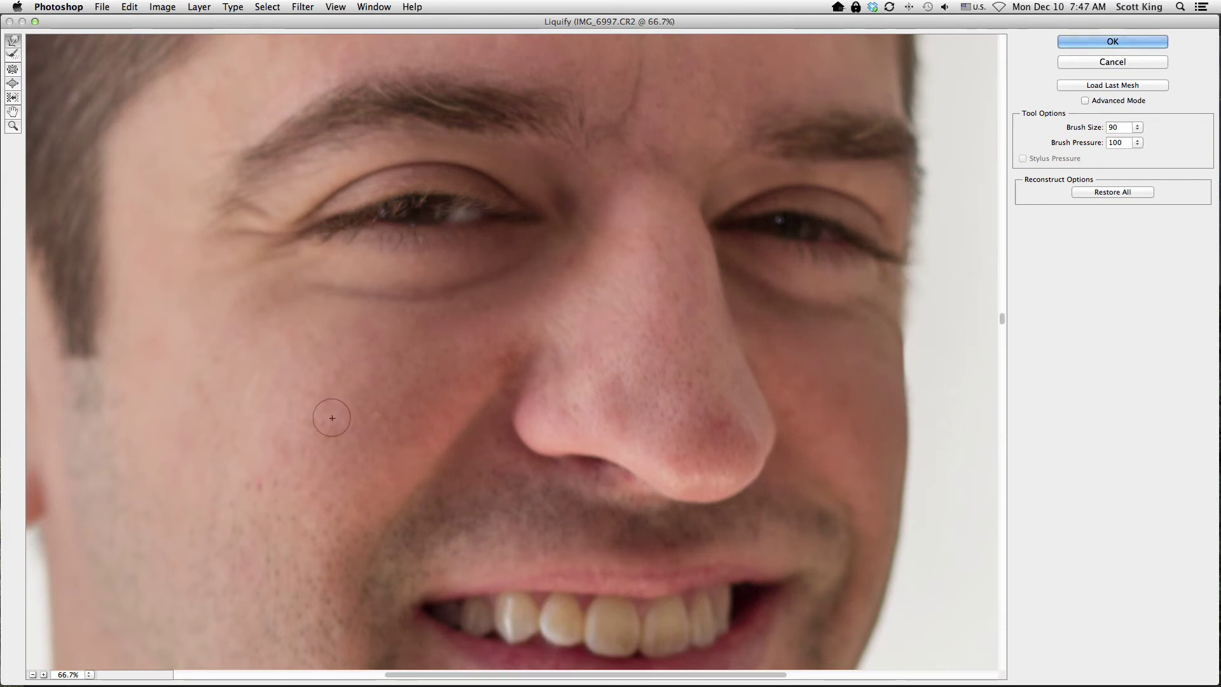
Reduce the warp brush size to 30 and fill in the uneven lower corner of the upper tooth near the mouth's darker corner
click(35, 675)
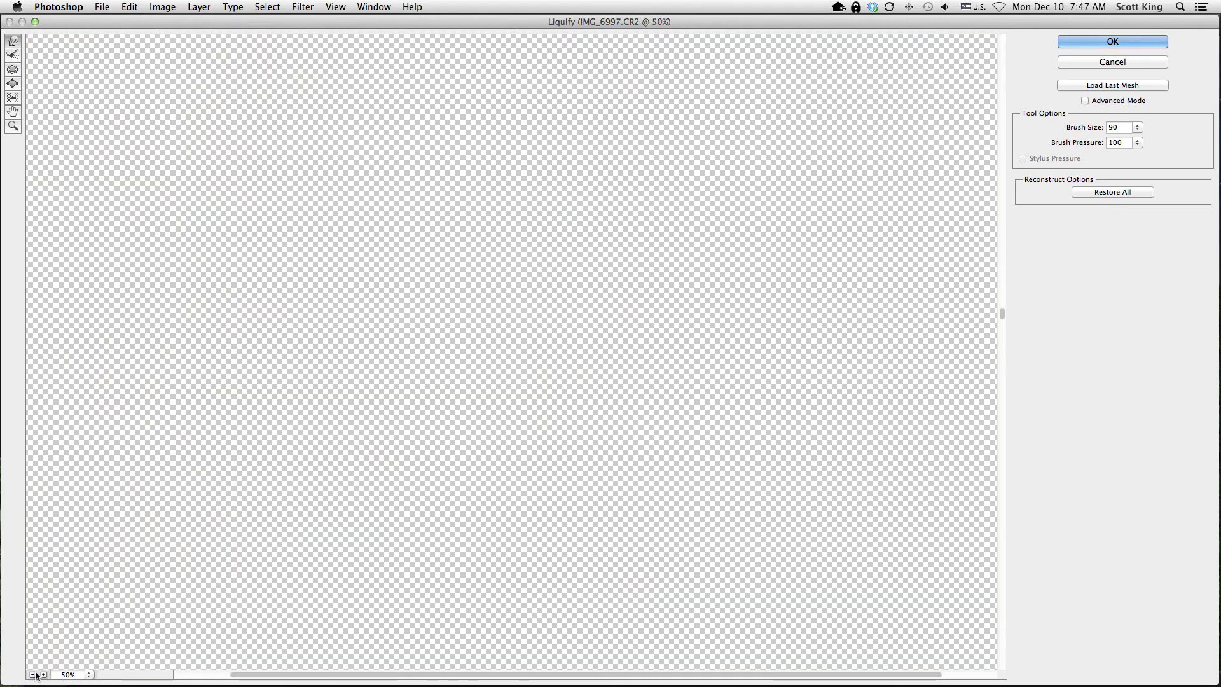
click(45, 674)
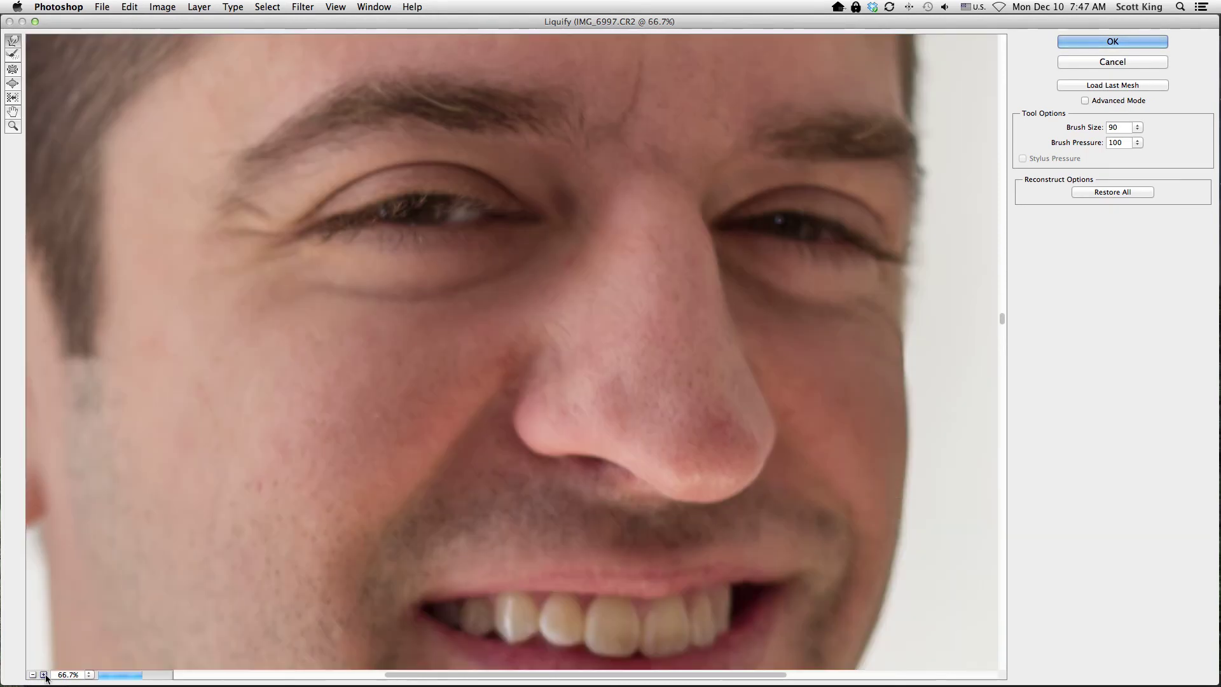
click(44, 675)
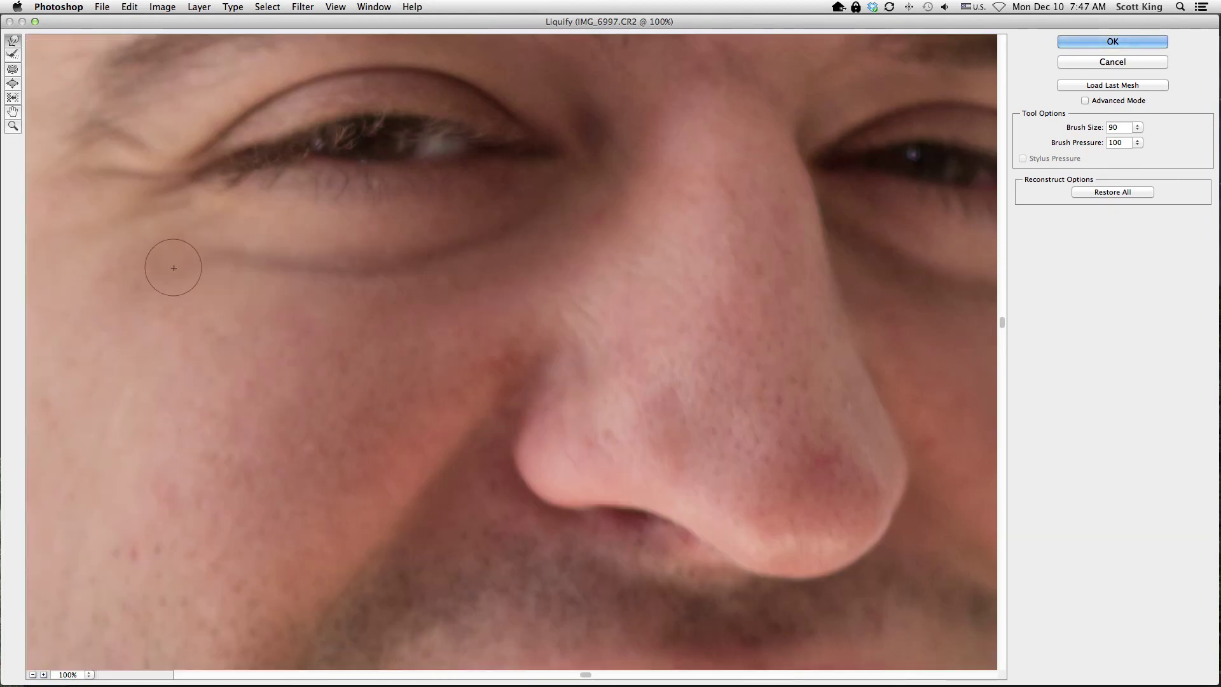
scroll(282, 382, down, 5)
scroll(282, 382, down, 10)
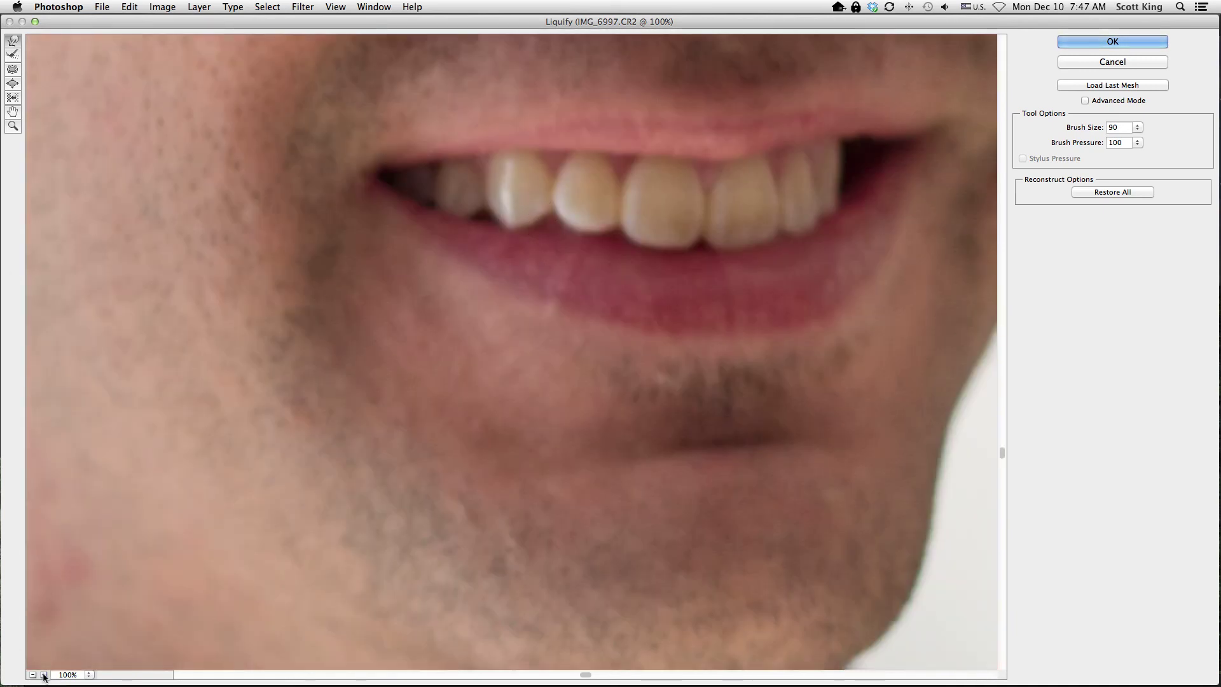
key(super+plus)
scroll(458, 453, up, 5)
scroll(513, 430, up, 5)
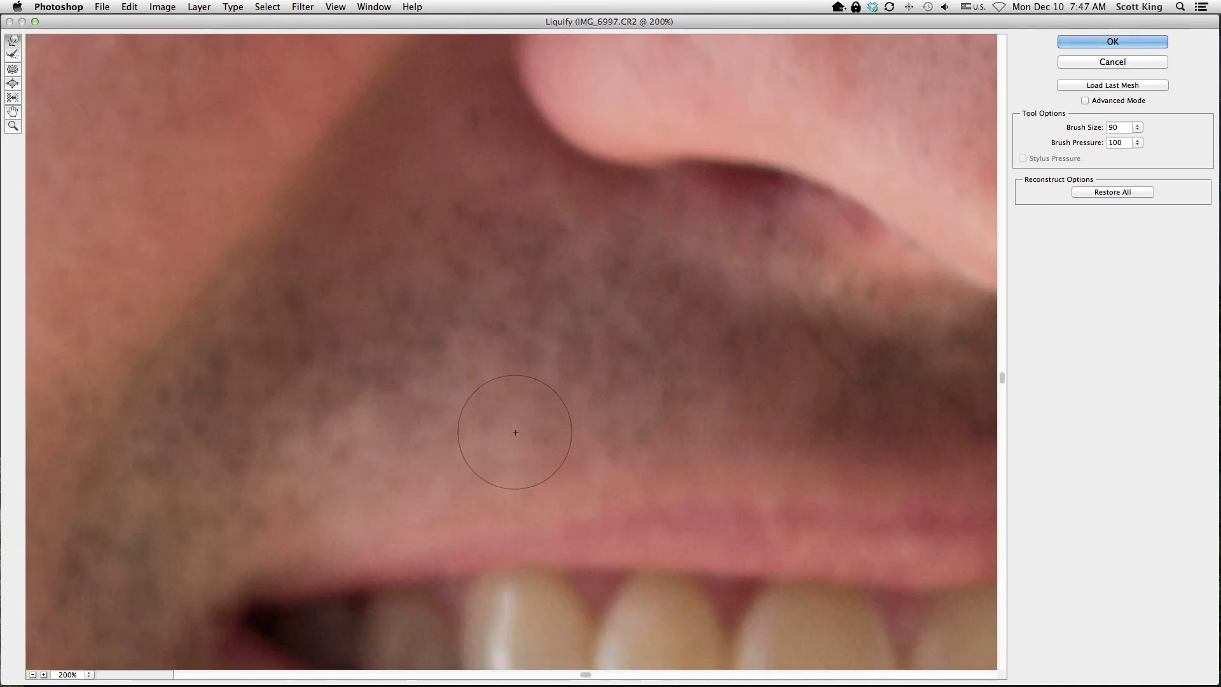
scroll(567, 422, down, 6)
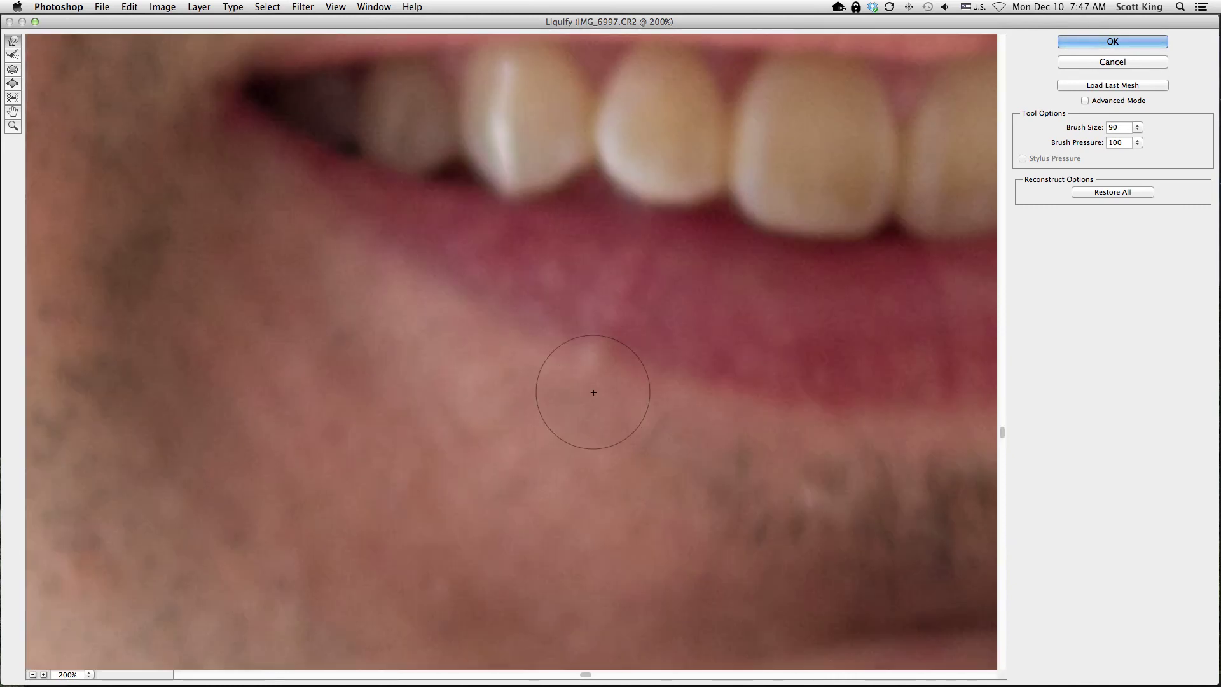
scroll(513, 272, up, 3)
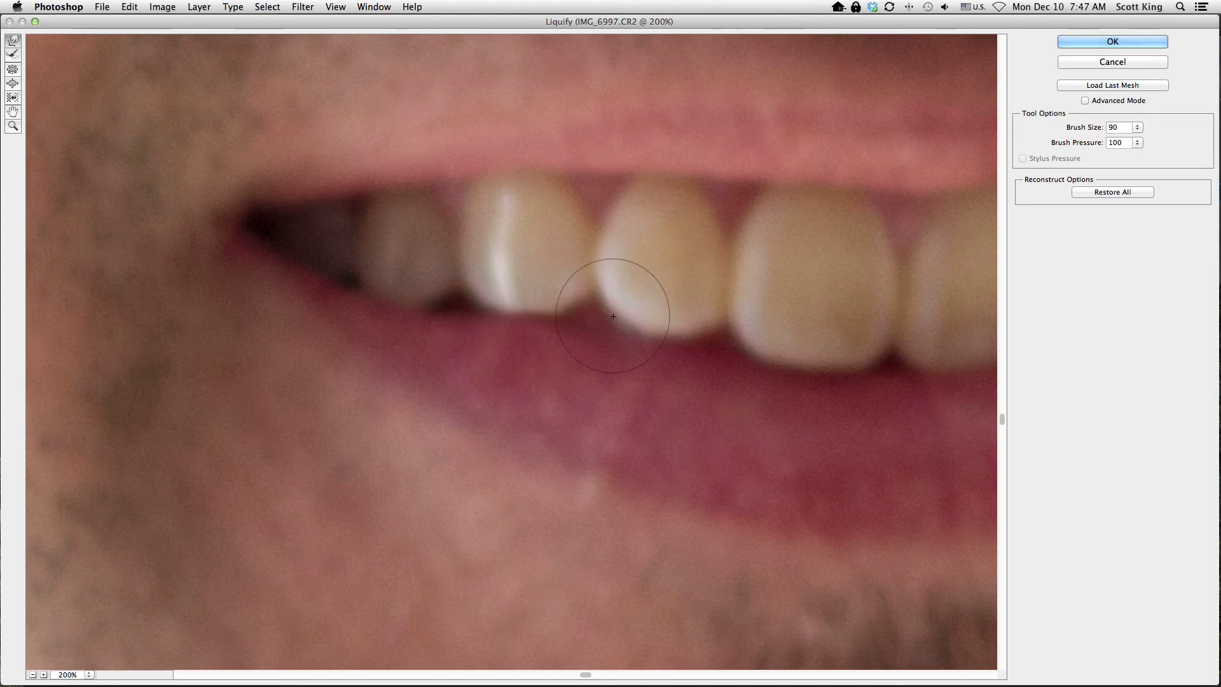
key(bracketleft)
key(bracketleft)
key(bracketleft)
key(bracketleft)
key(bracketleft)
key(bracketleft)
key(bracketleft)
key(bracketleft)
key(bracketleft)
key(bracketleft)
key(bracketleft)
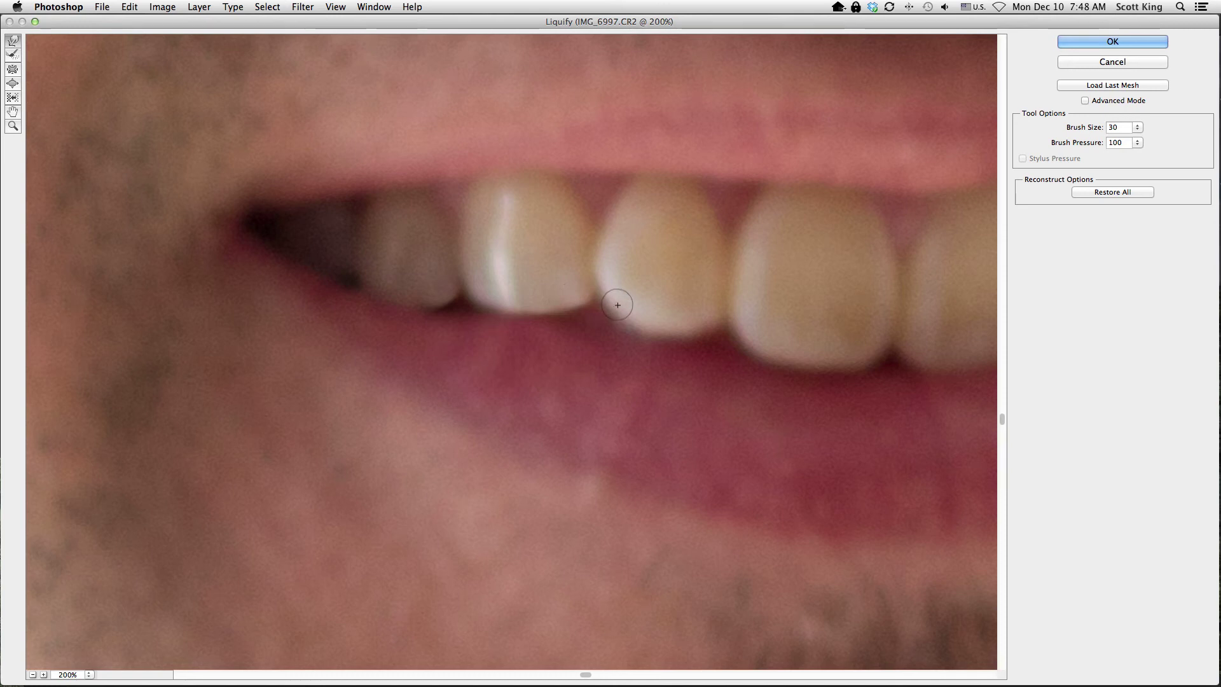
Zoom out to 25% to review the whole retouched portrait
click(32, 675)
click(32, 675)
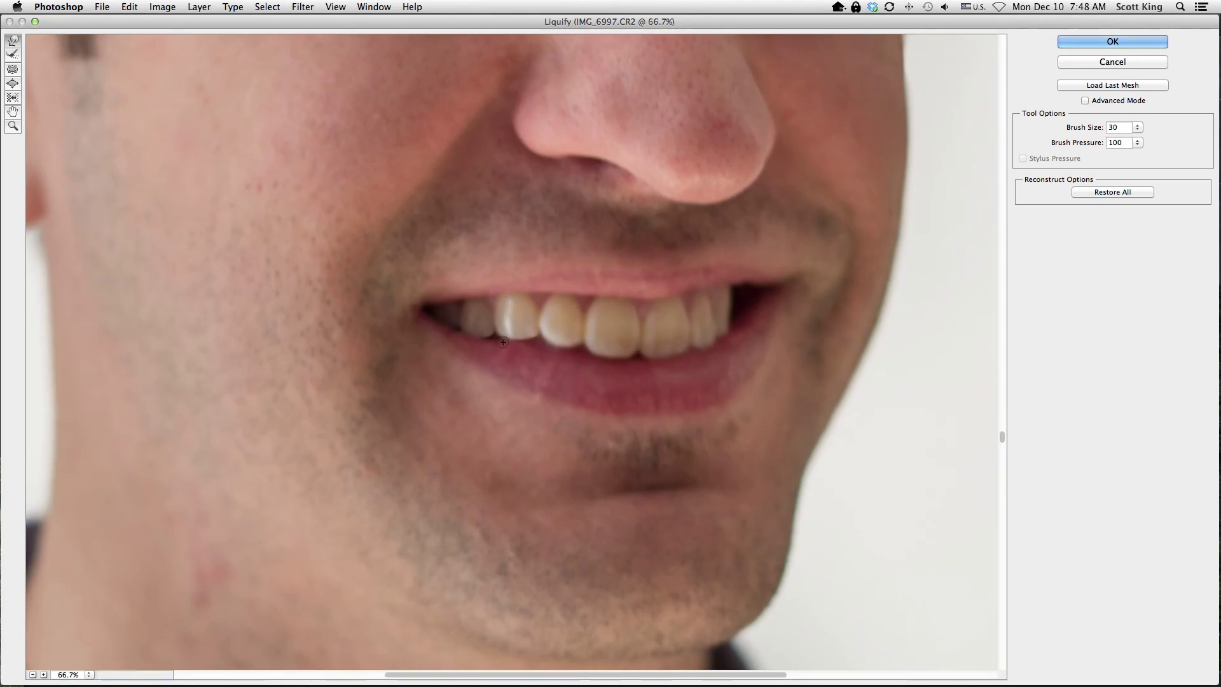
click(32, 675)
click(33, 675)
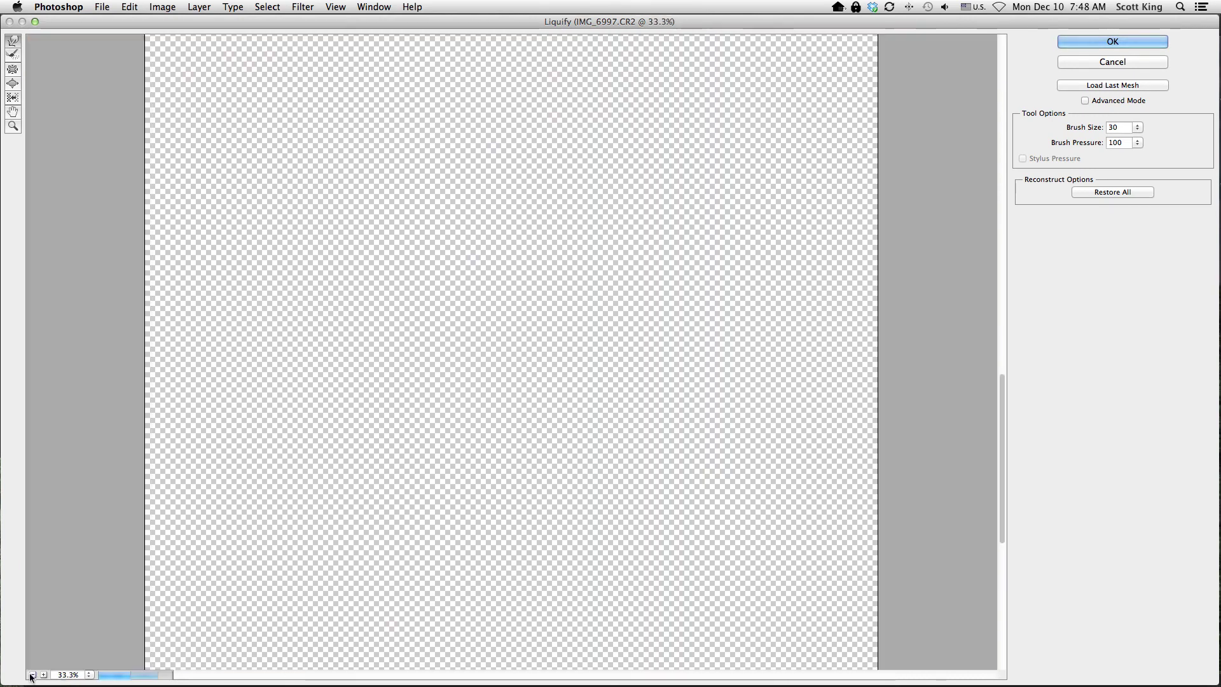
click(32, 675)
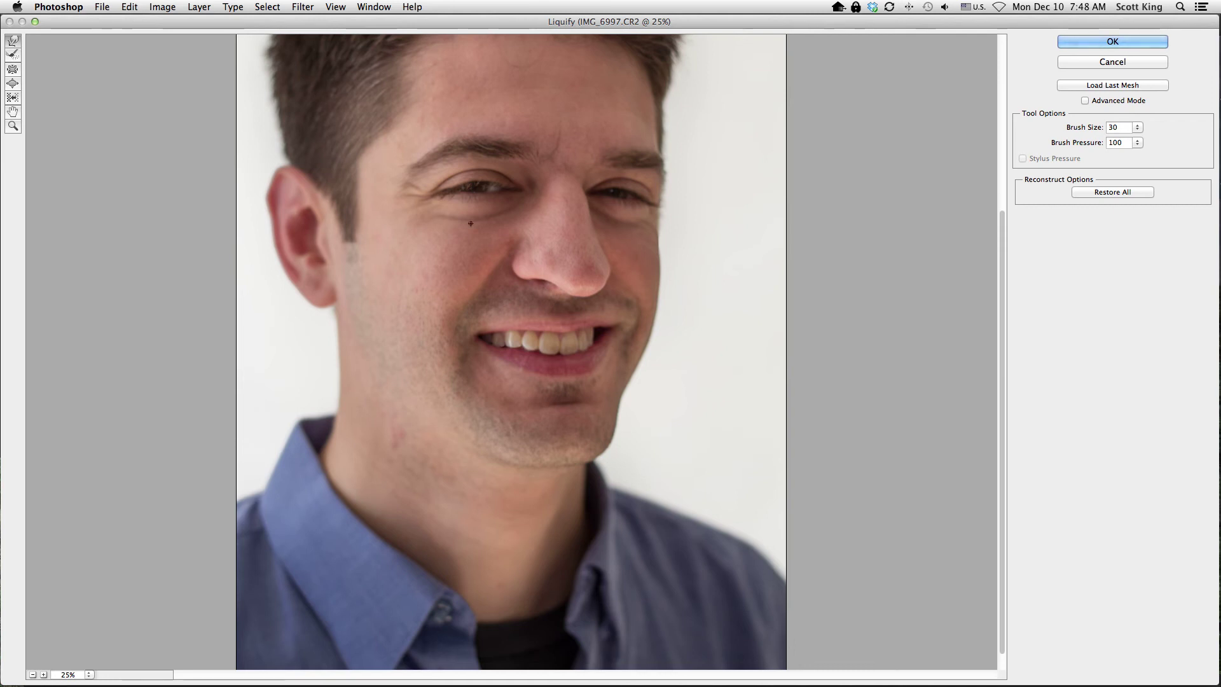
Set the warp brush size to 200 for reshaping the eyes, viewing them at 66.7% zoom
click(43, 675)
click(44, 675)
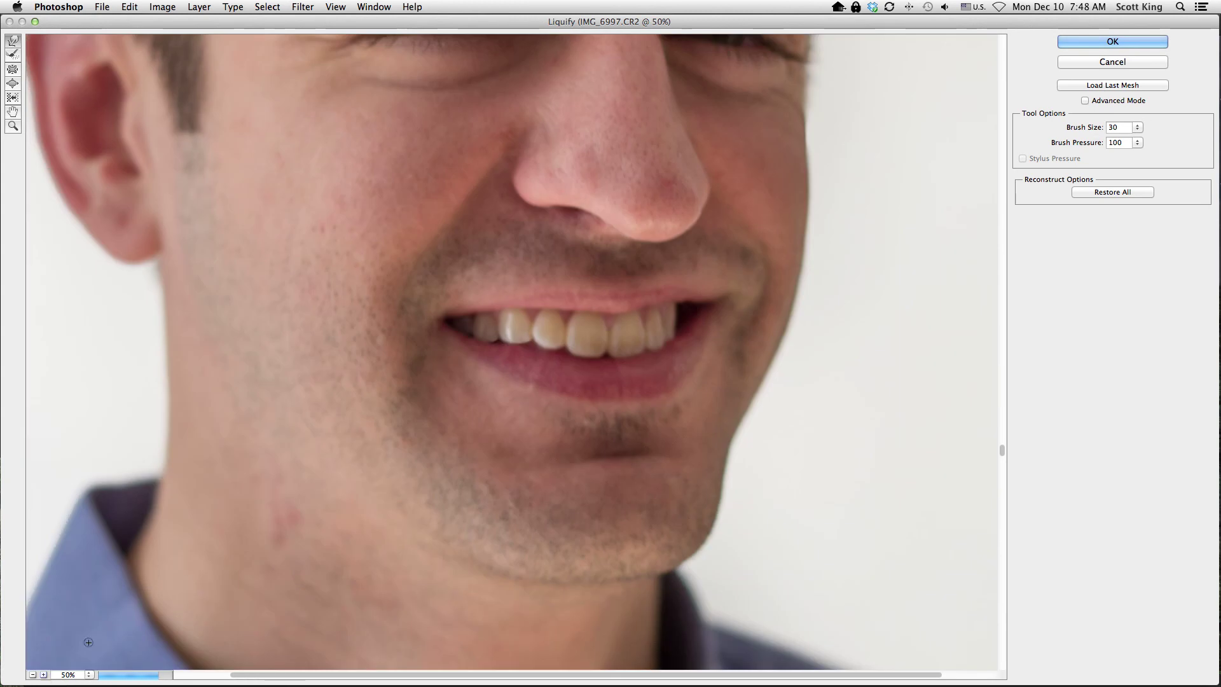
scroll(272, 249, up, 5)
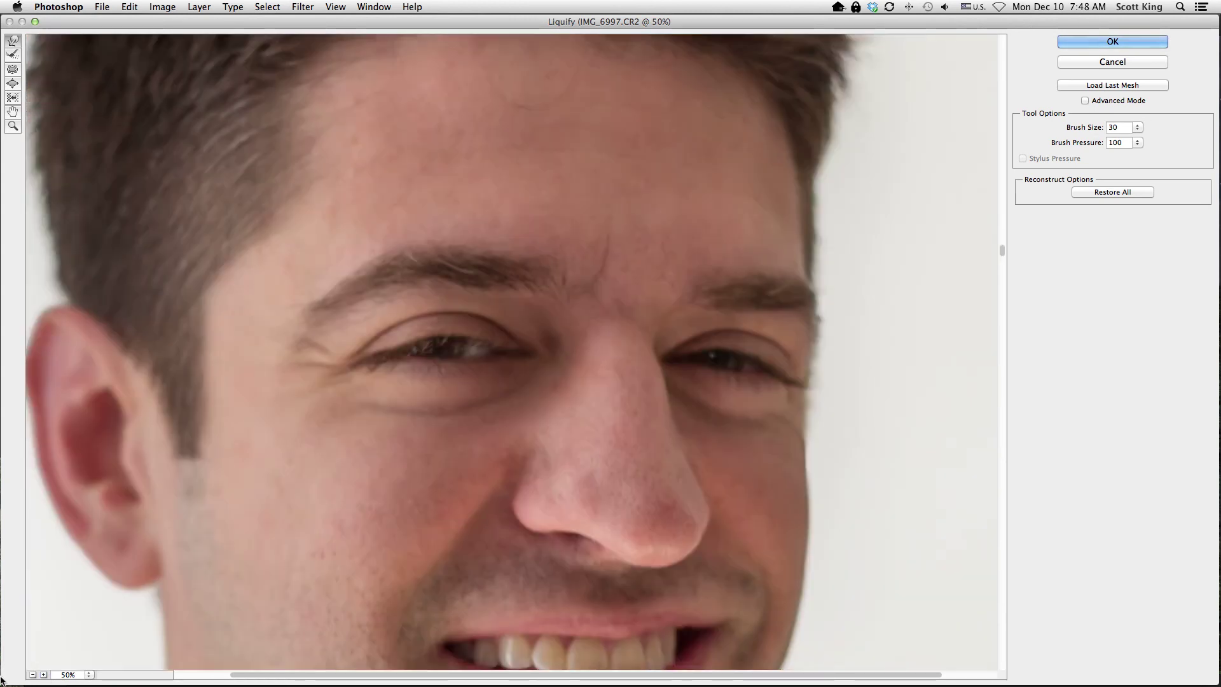
click(43, 674)
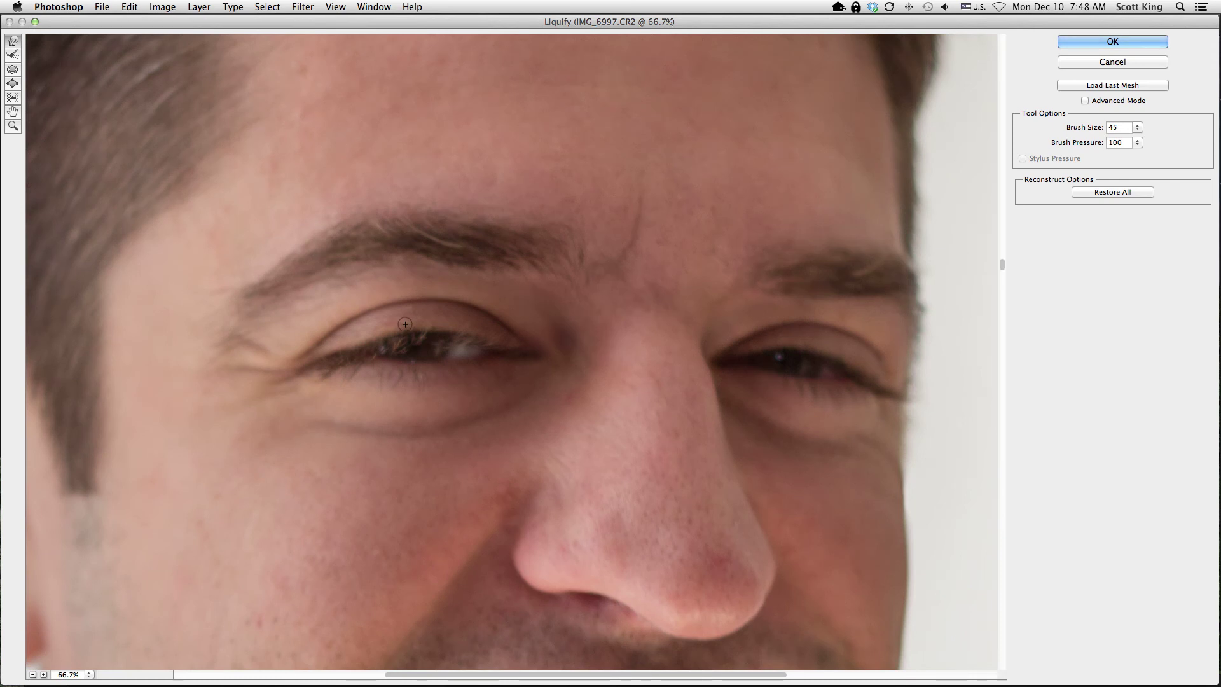
key(bracketright)
key(bracketright)
key(bracketright)
key(bracketright)
key(bracketright)
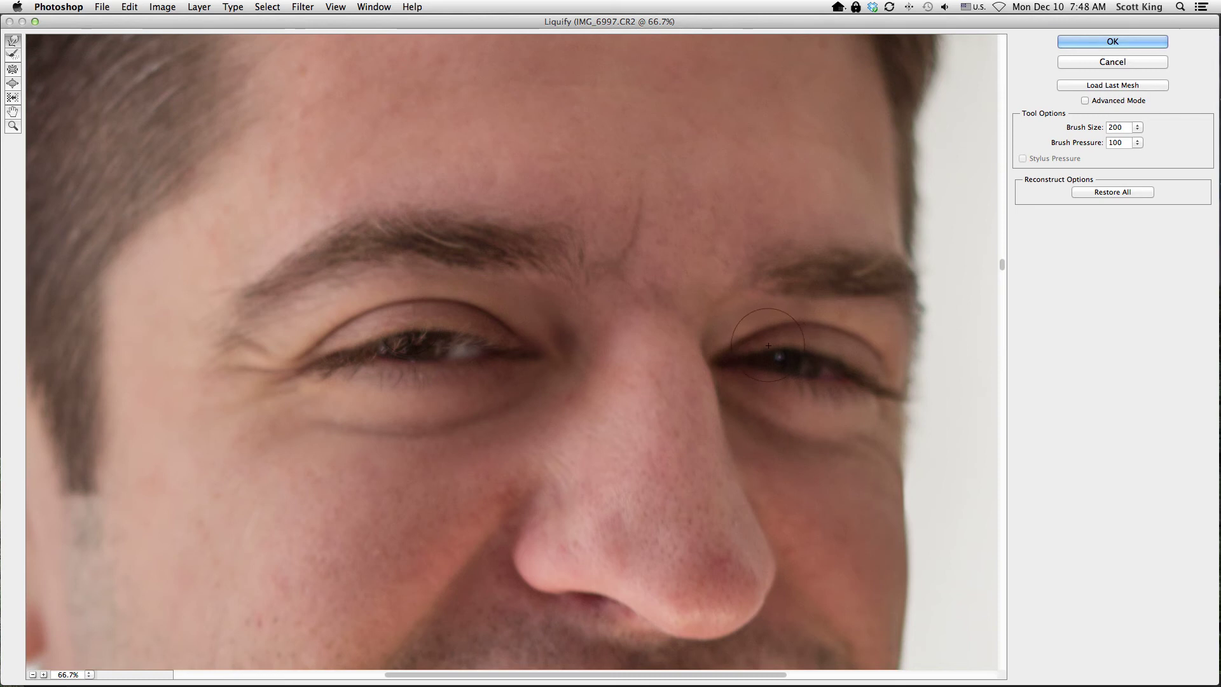
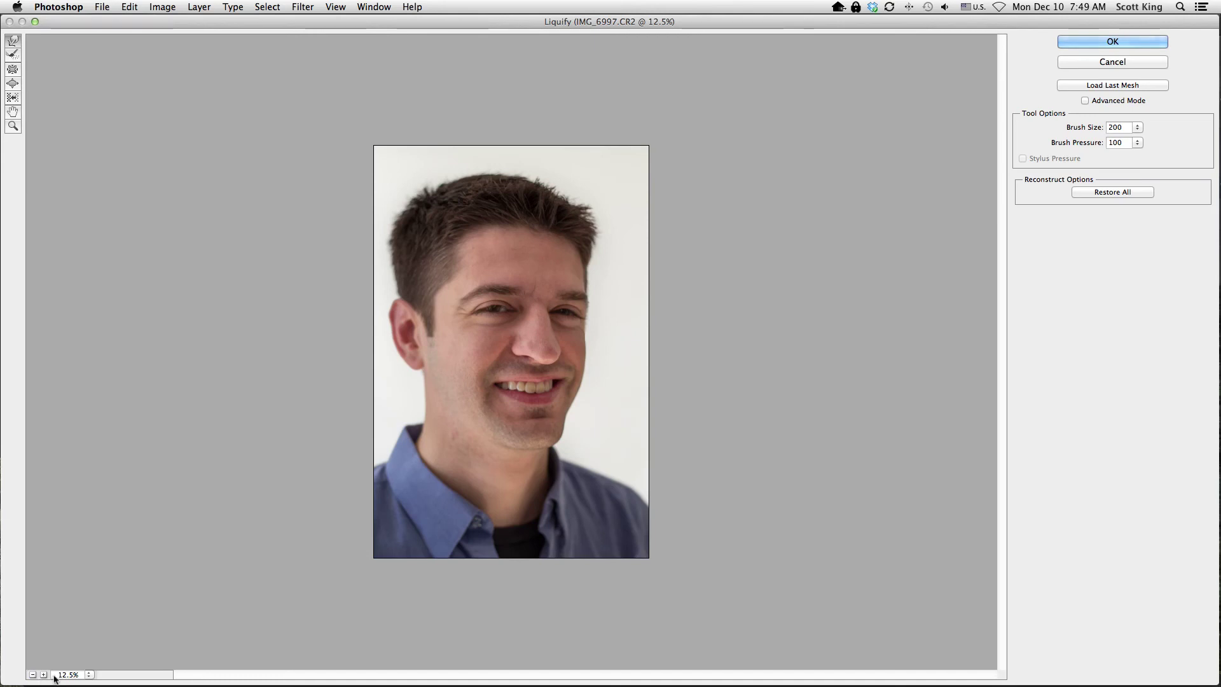
Try enlarging the nose and the visible ear with the Bloat tool at brush size 1300
click(43, 674)
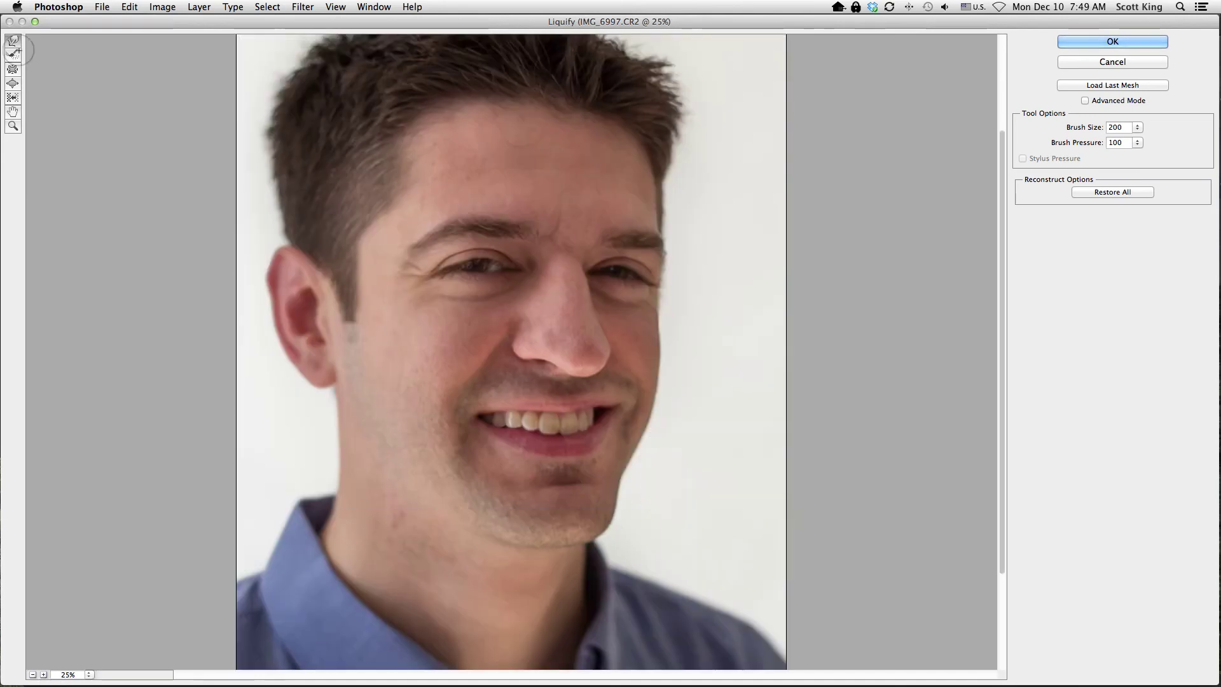
click(14, 70)
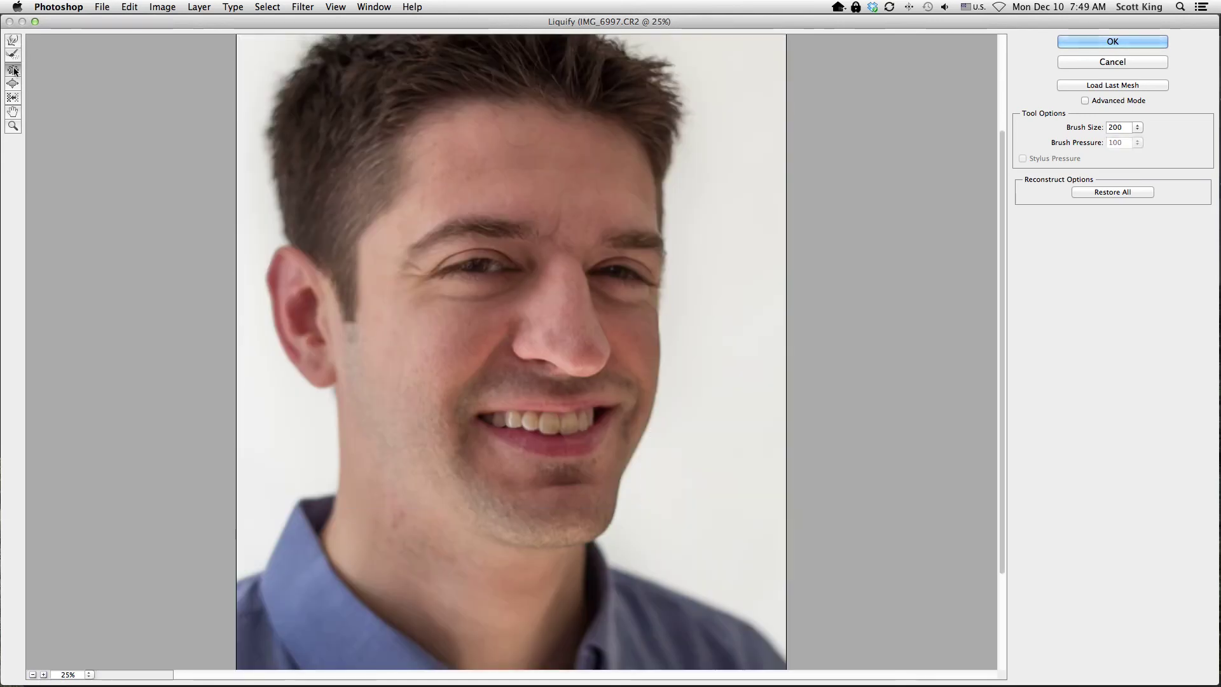
click(12, 85)
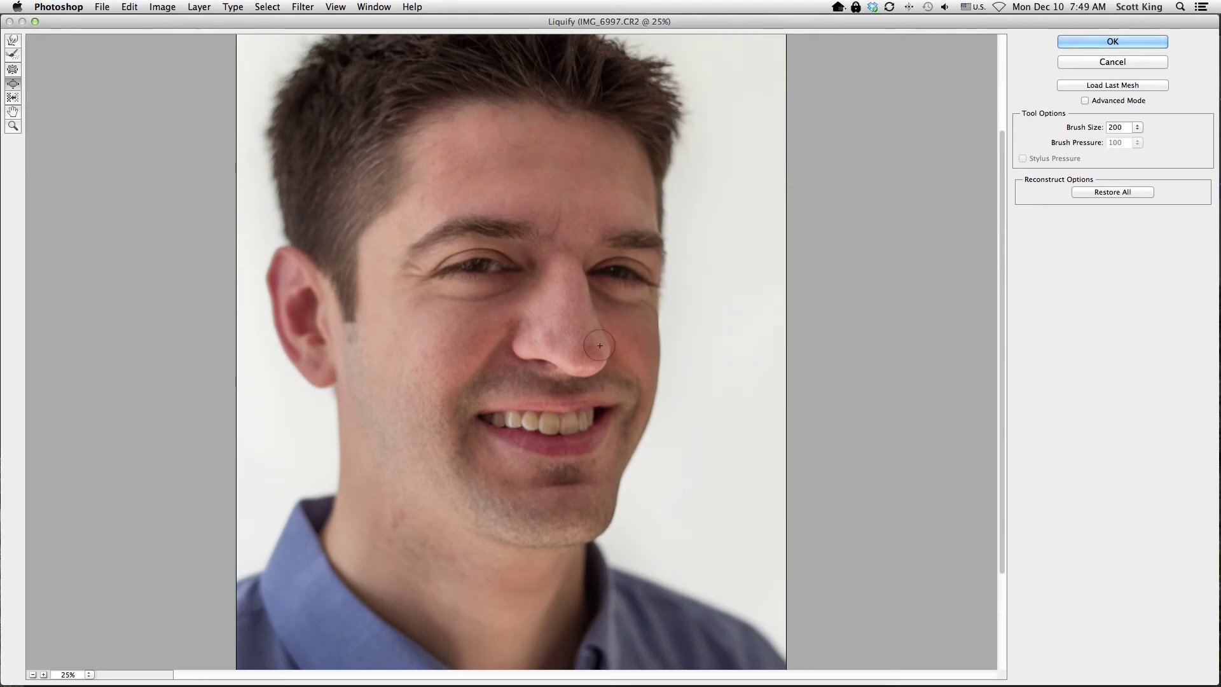
key(bracketright)
key(bracketright)
key(bracketright)
key(bracketright)
key(bracketright)
key(bracketright)
key(bracketright)
key(bracketright)
key(bracketright)
key(bracketright)
key(bracketright)
key(bracketright)
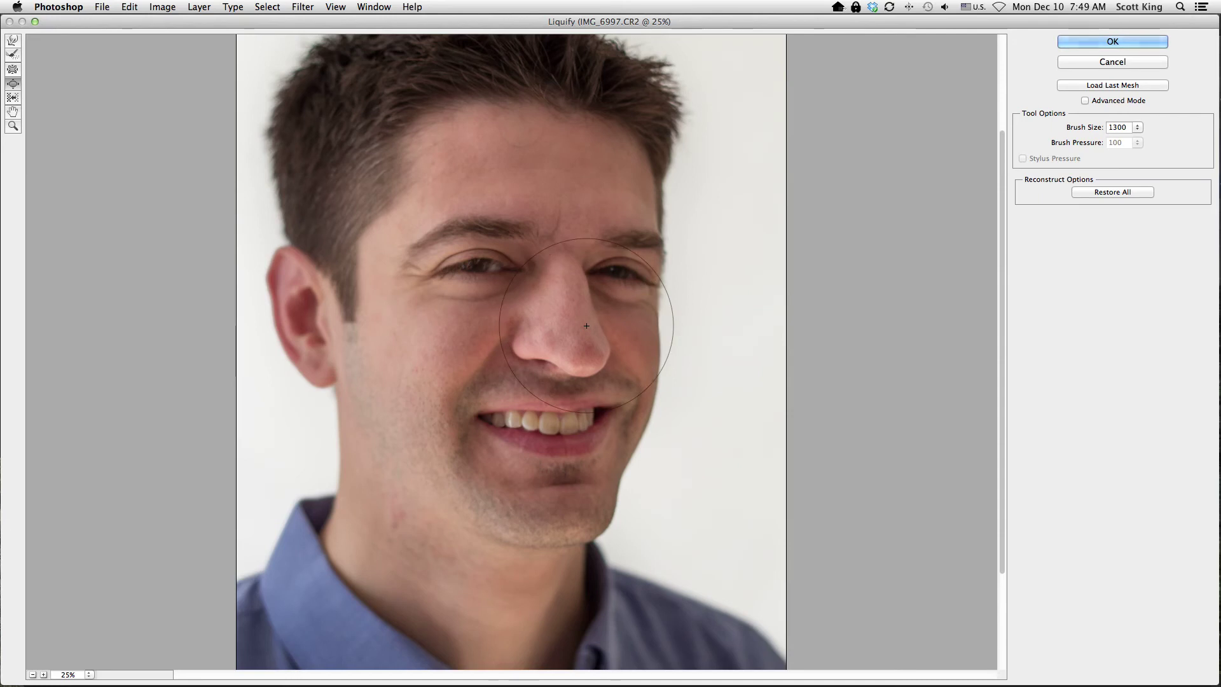
drag(557, 329, 556, 329)
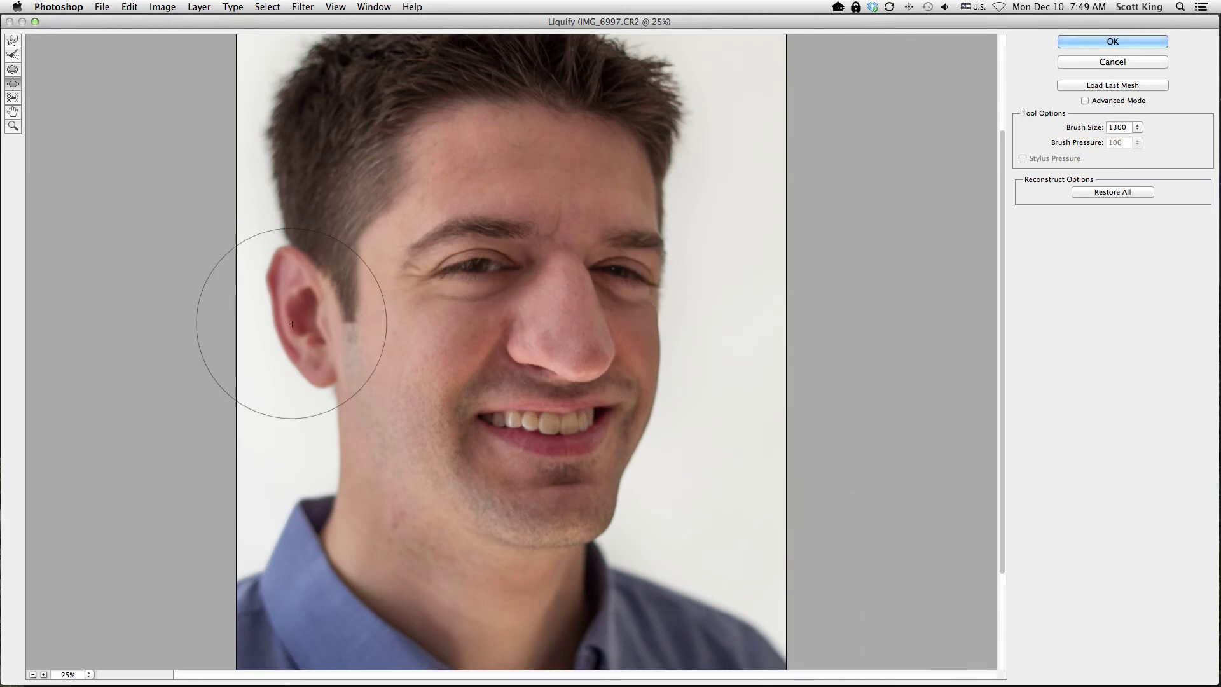
drag(319, 320, 320, 320)
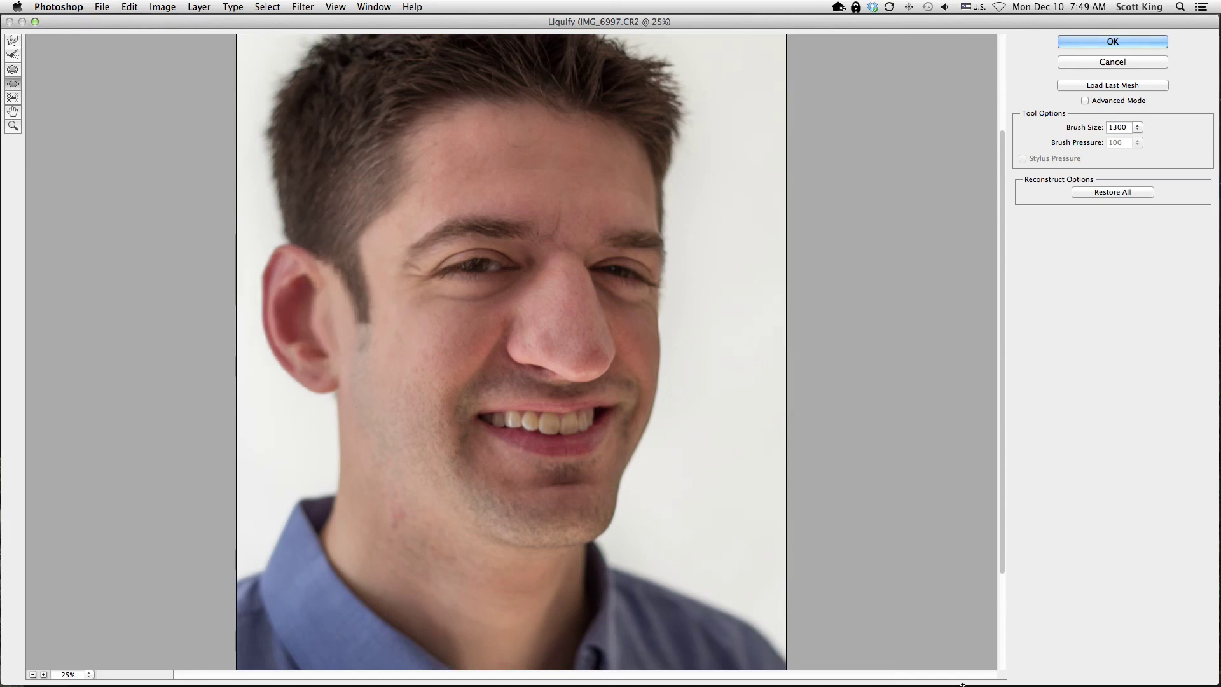
Undo the bloat strokes on the ear and the nose
click(130, 7)
click(136, 23)
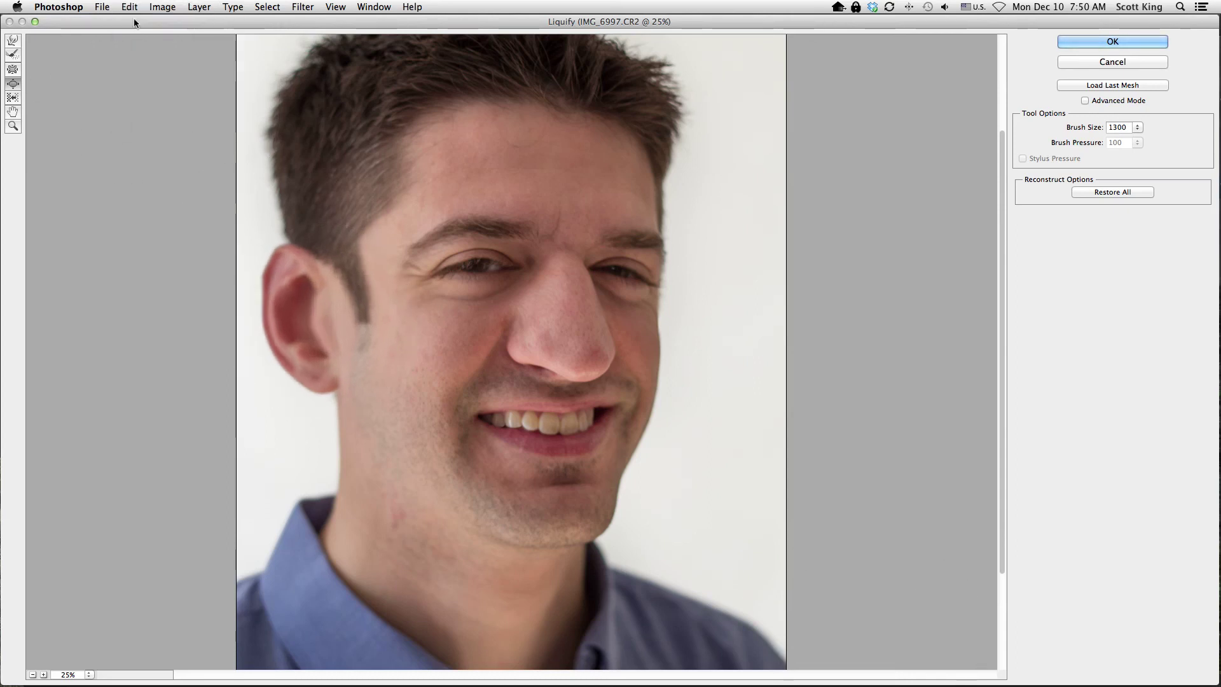
click(132, 8)
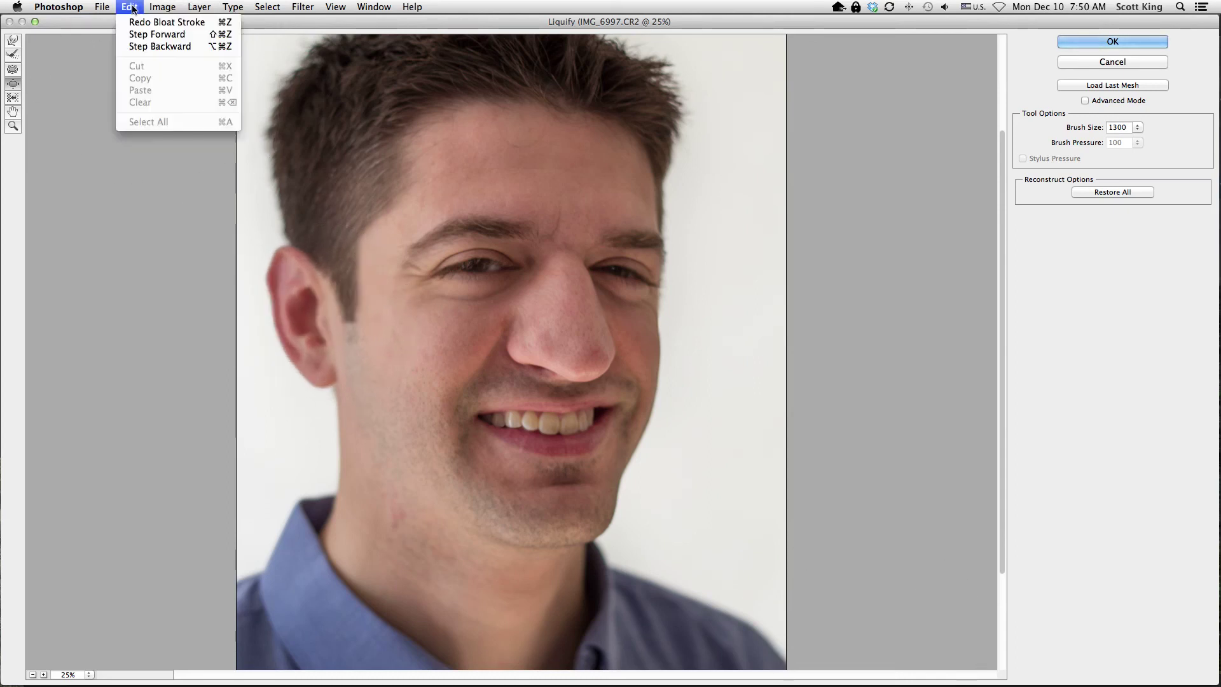
click(147, 46)
Shrink the nose slightly with the Pucker tool at brush size 1100
click(13, 70)
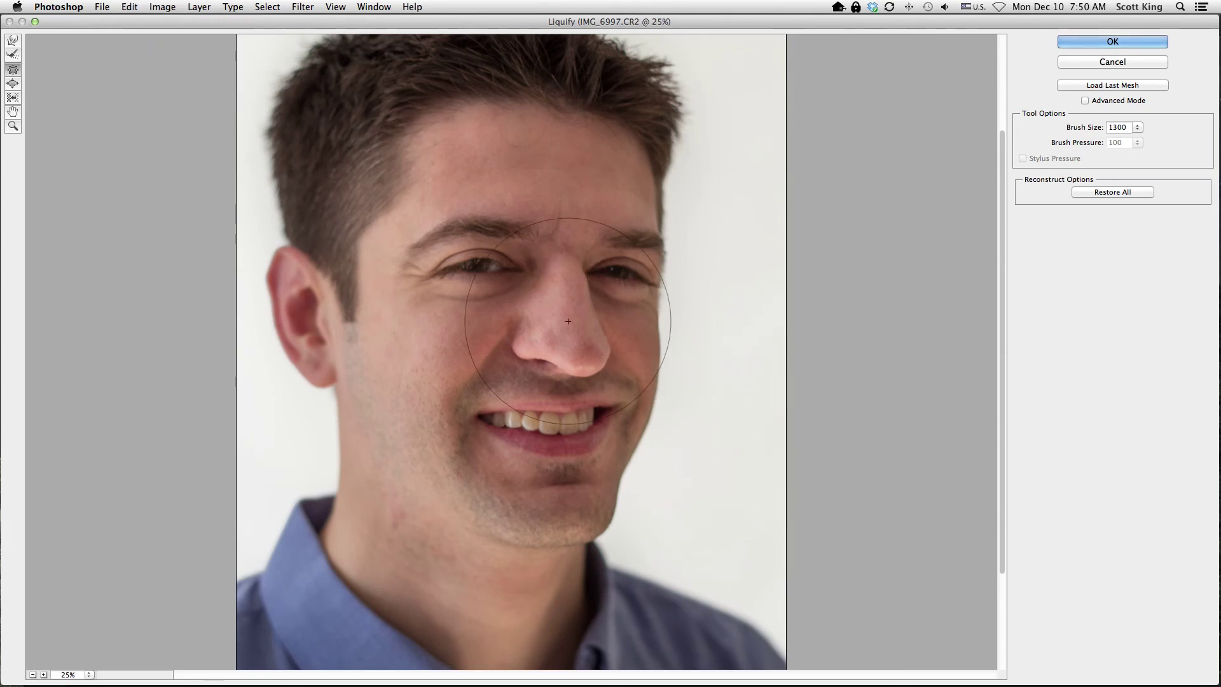
key(bracketleft)
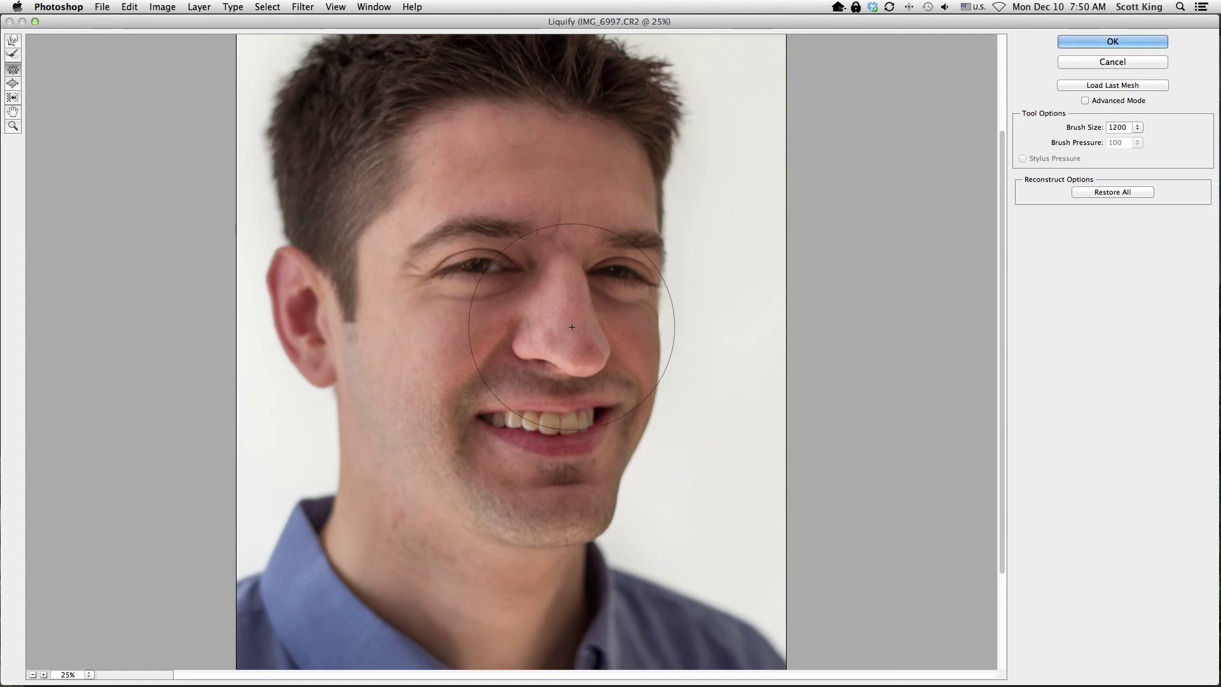
key(bracketleft)
key(bracketleft)
key(bracketleft)
key(bracketleft)
key(bracketleft)
key(bracketright)
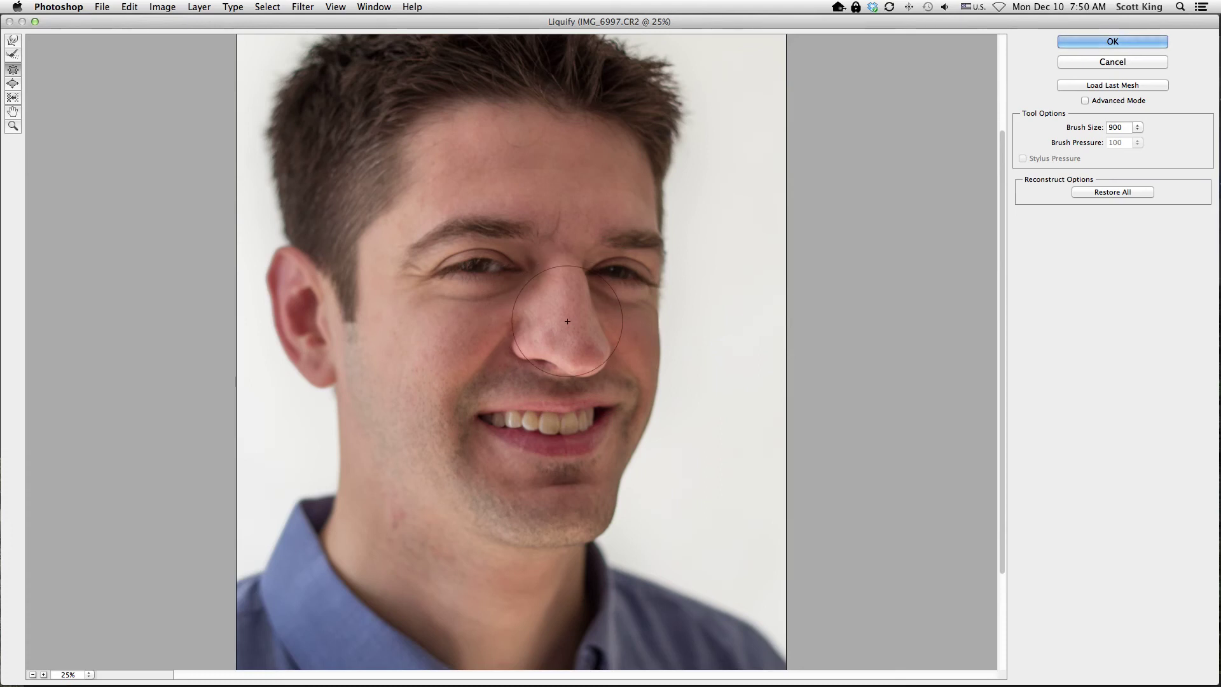
key(bracketright)
key(bracketright)
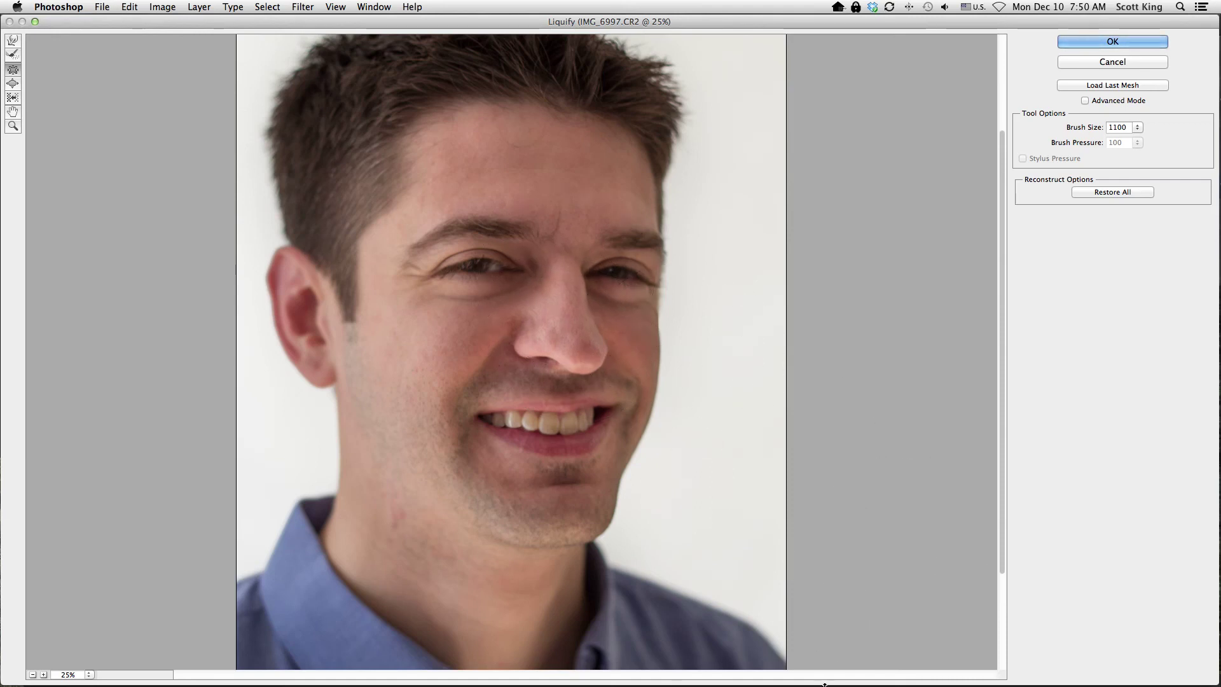
click(571, 339)
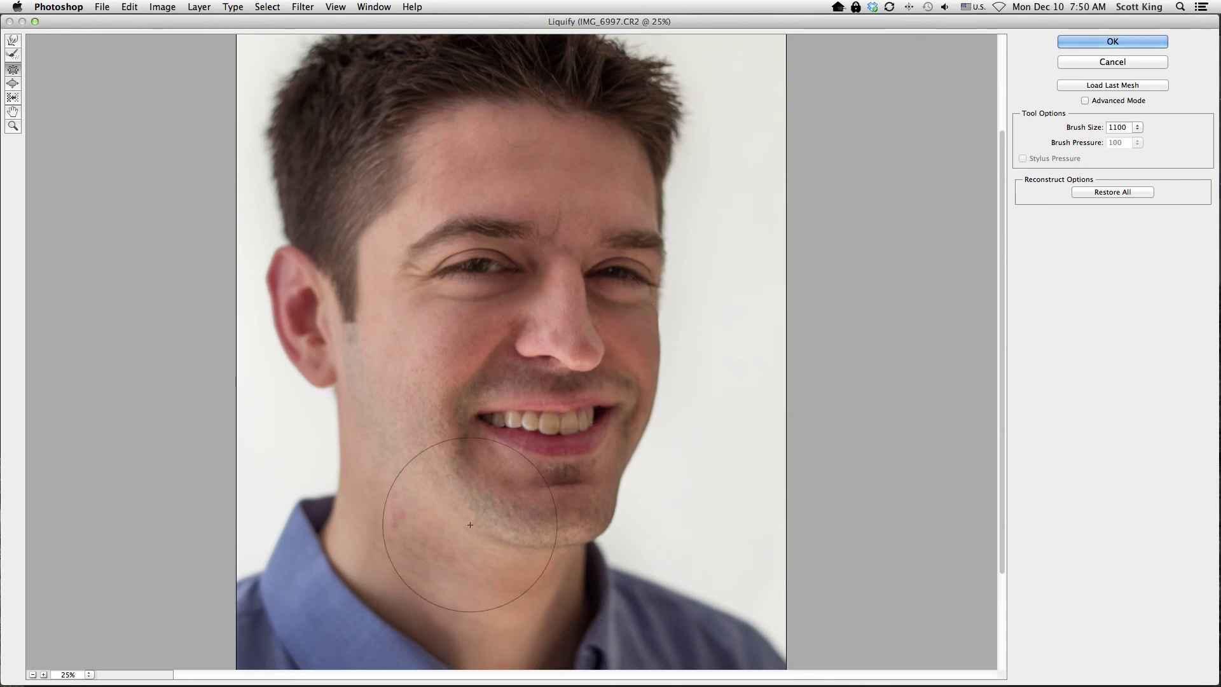
Try enlarging both eyes with the Bloat tool at brush size 1100
click(13, 112)
mouse_move(591, 400)
mouse_down()
mouse_move(558, 269)
mouse_move(558, 391)
mouse_up()
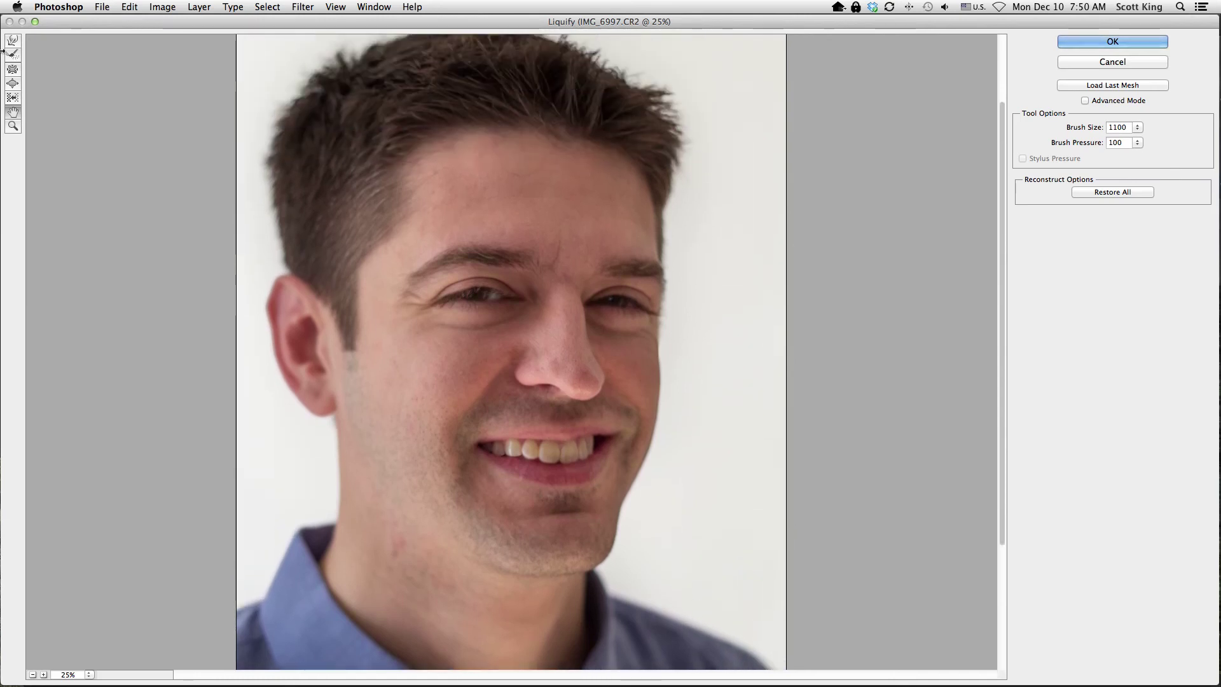
click(12, 85)
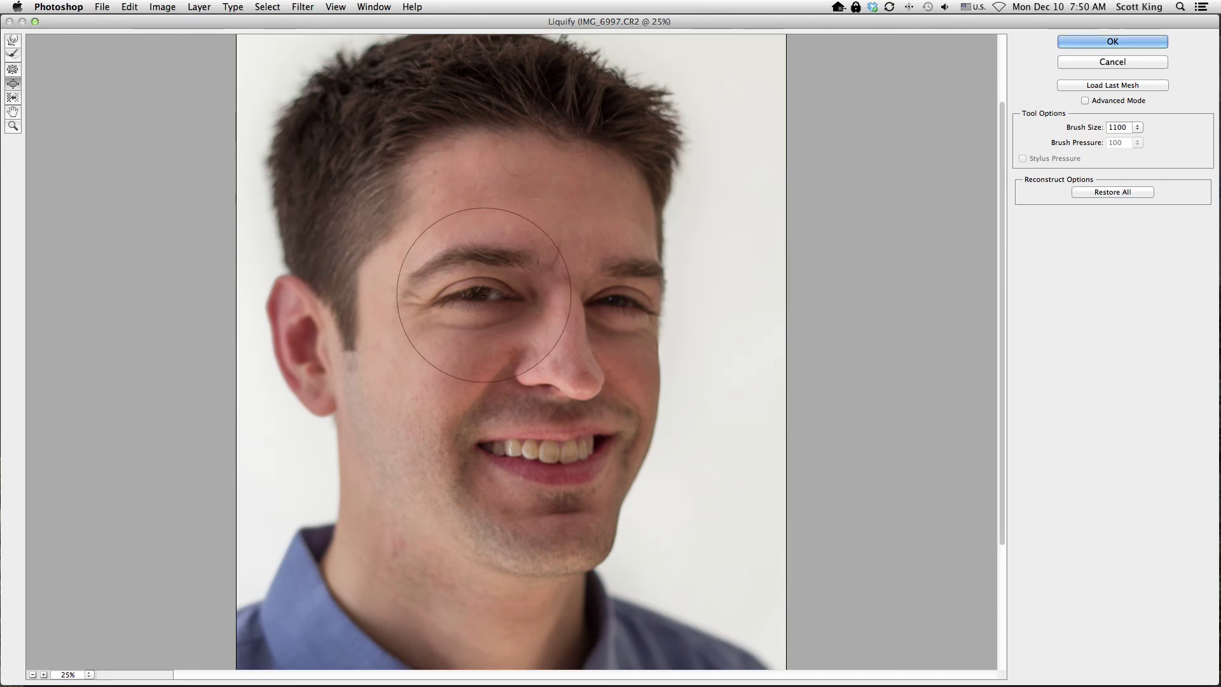
click(484, 295)
click(626, 301)
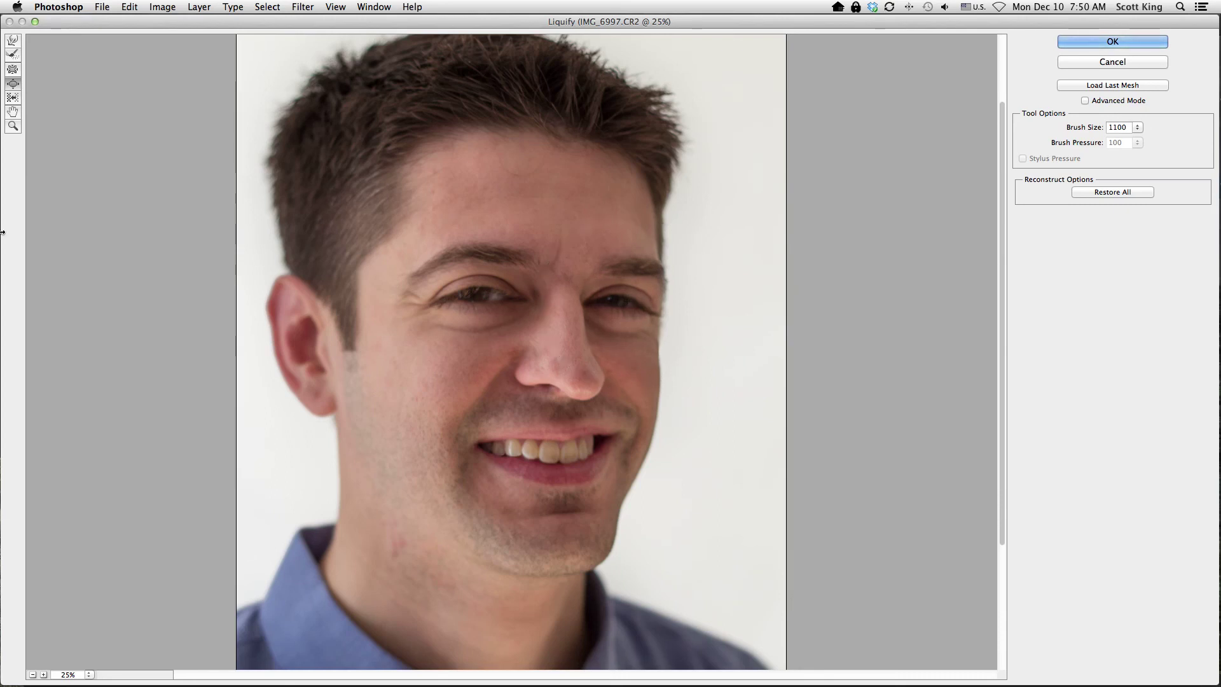
Undo the bloat strokes on both eyes and return to the Pucker tool
click(130, 7)
click(147, 22)
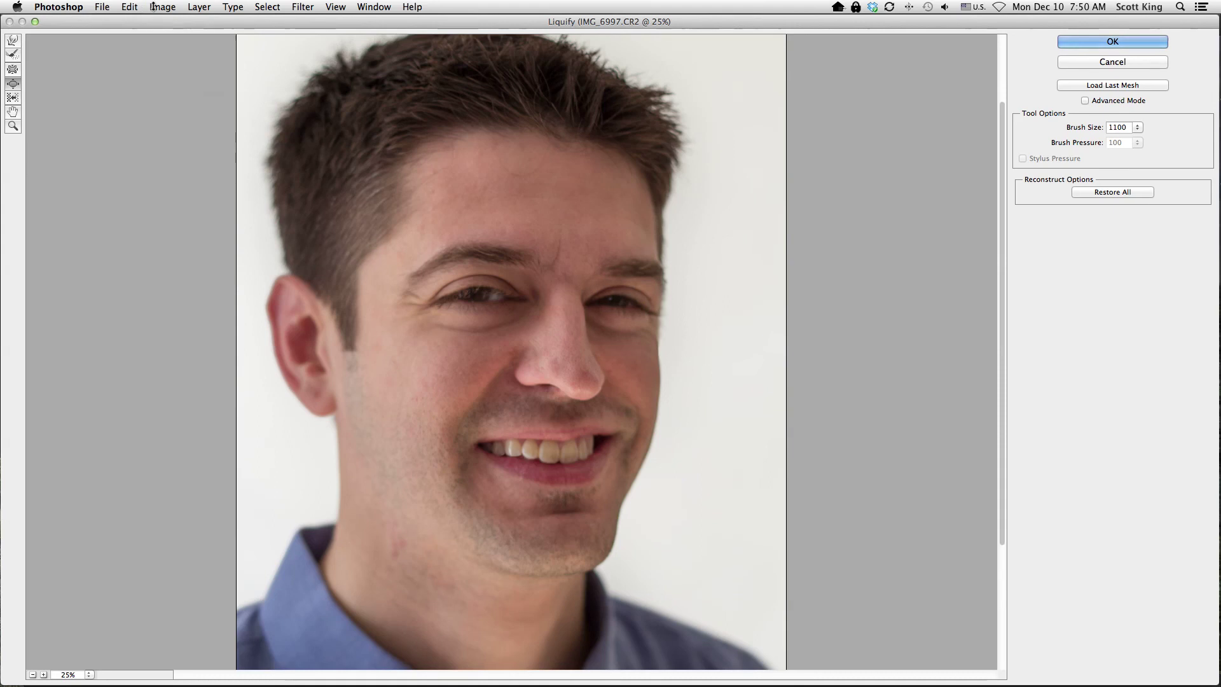
click(13, 69)
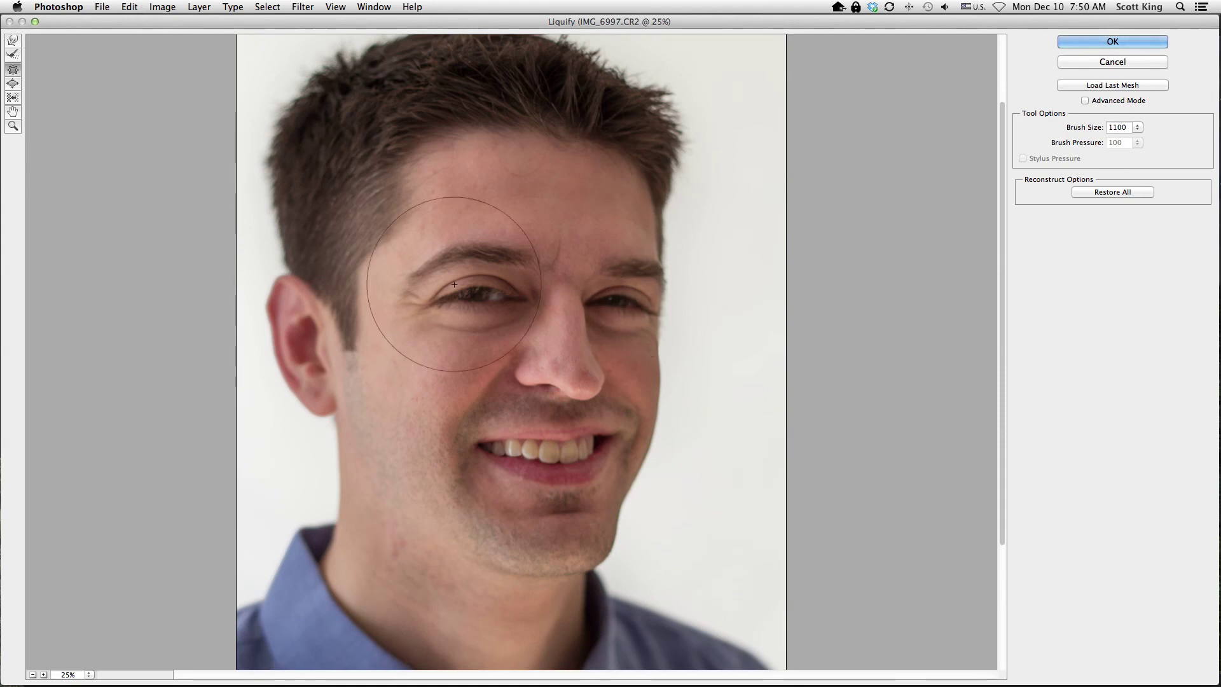
click(129, 6)
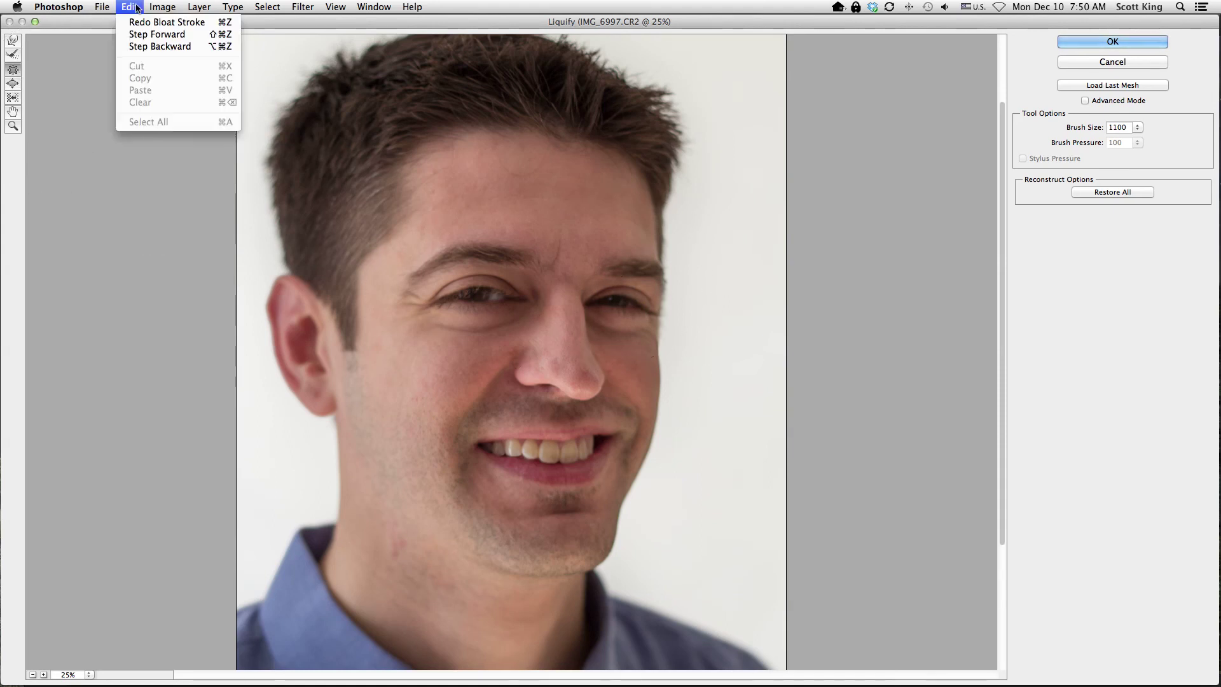
click(147, 49)
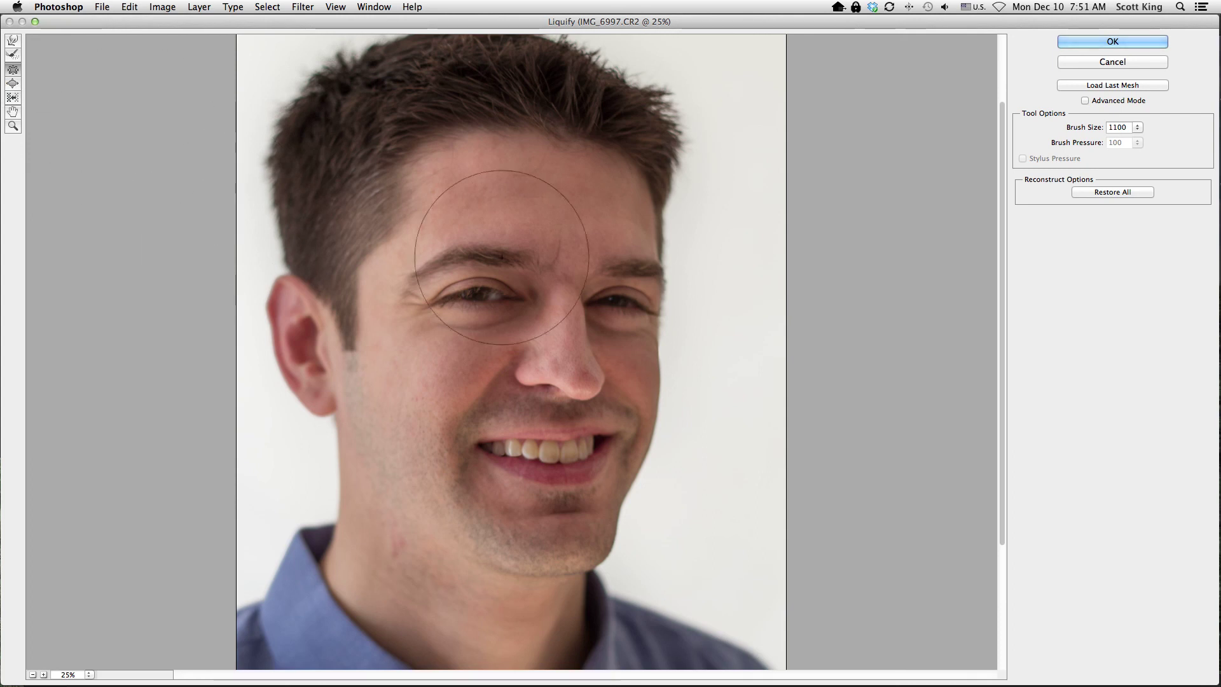
Apply the Liquify changes to the portrait
mouse_move(1001, 151)
mouse_down()
mouse_move(1005, 253)
mouse_move(1015, 148)
mouse_up()
click(1098, 40)
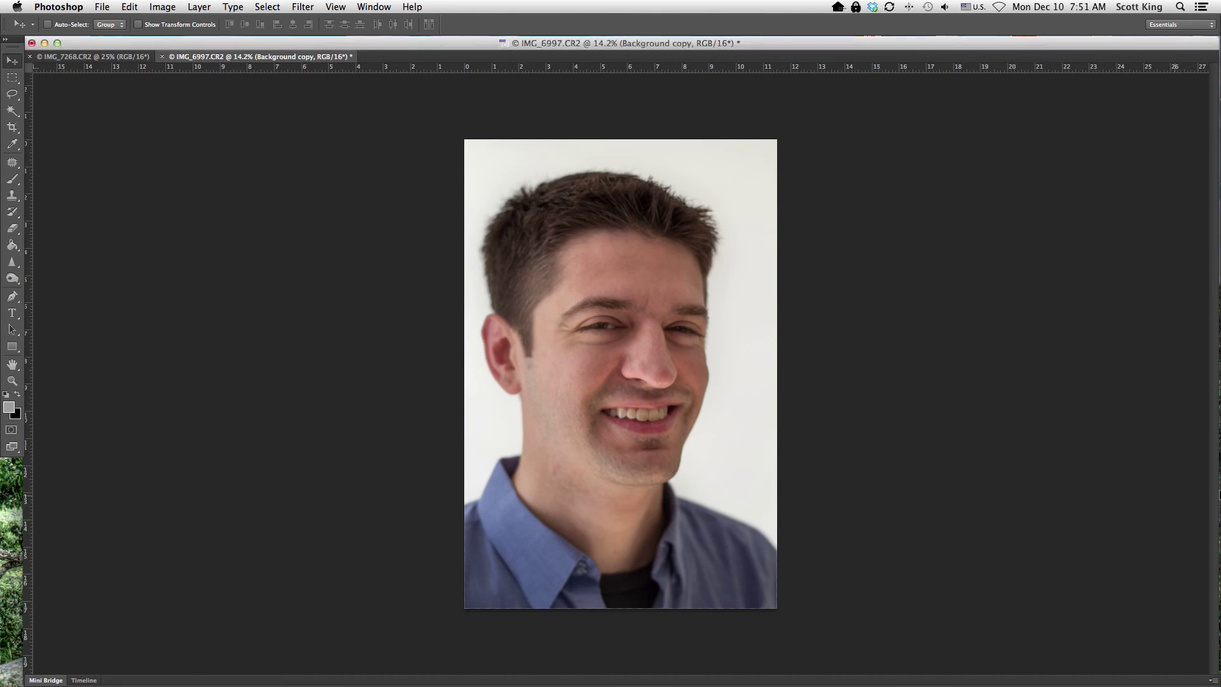
Toggle the Liquify edit off and on to compare the whole portrait before and after retouching
key(super+z)
key(super+z)
key(super+z)
key(super+z)
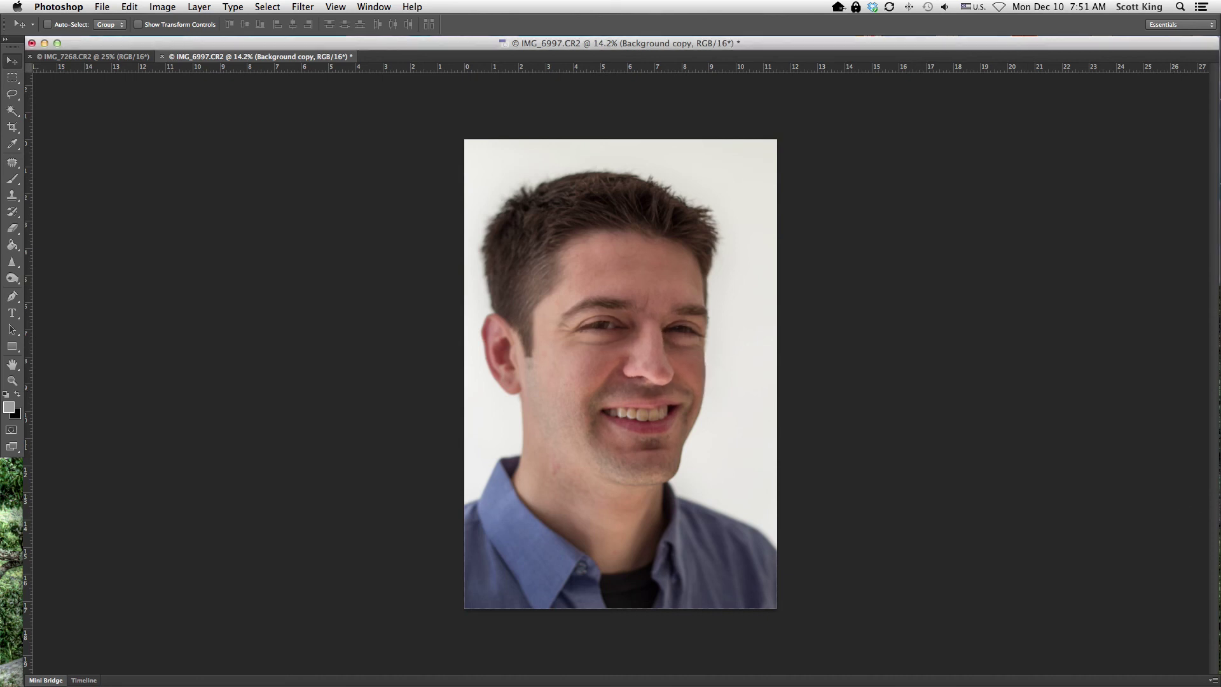
key(super+z)
key(super+z)
key(super+z)
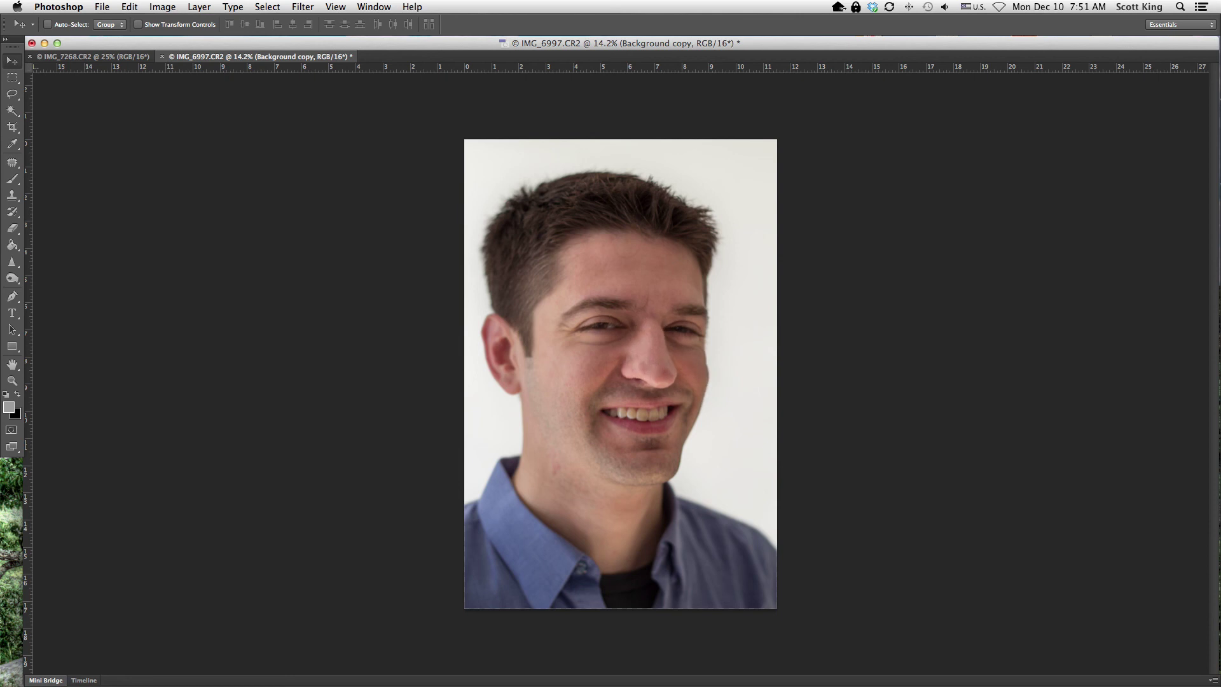
Examine the face at 35% zoom while toggling the Liquify edit to compare the nose, cheek and eyes
scroll(620, 373, up, 3)
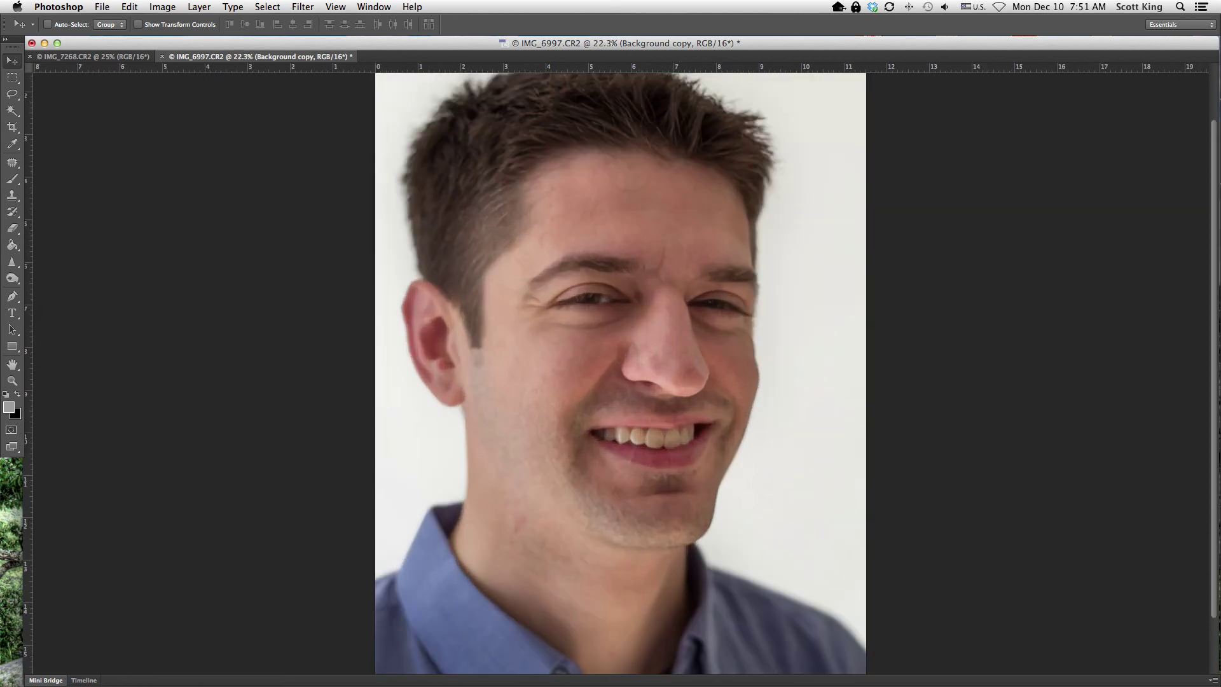
scroll(620, 374, up, 3)
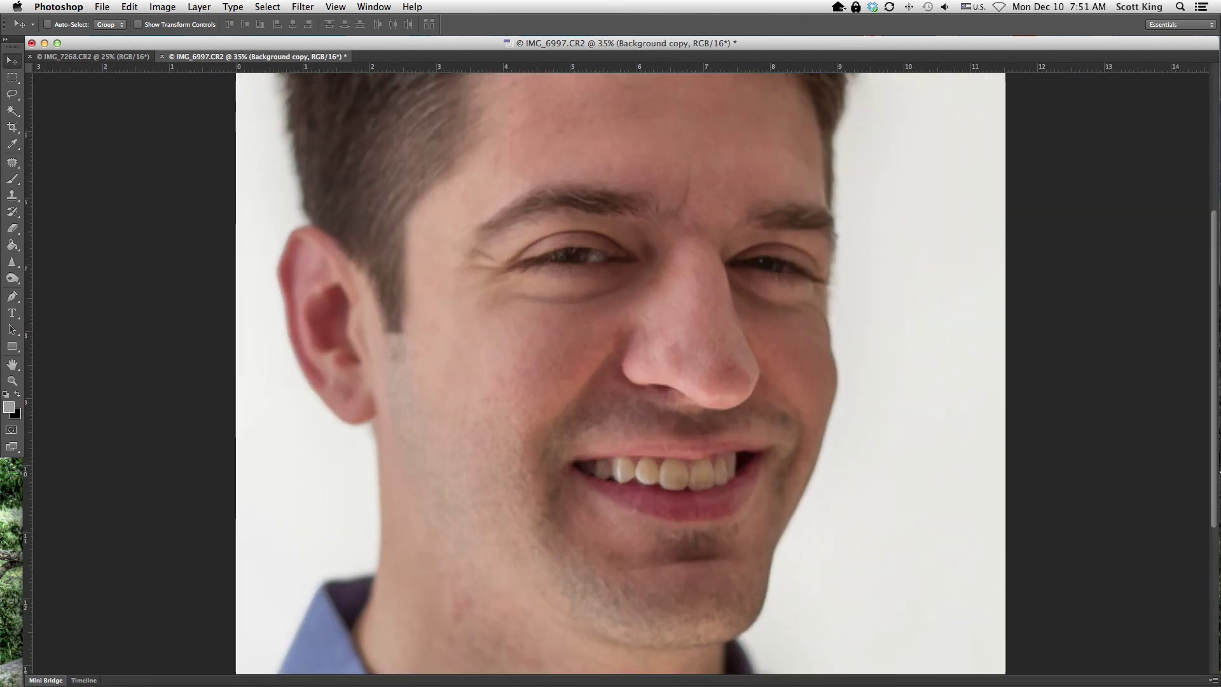
key(super+z)
key(super+z)
key(super+z)
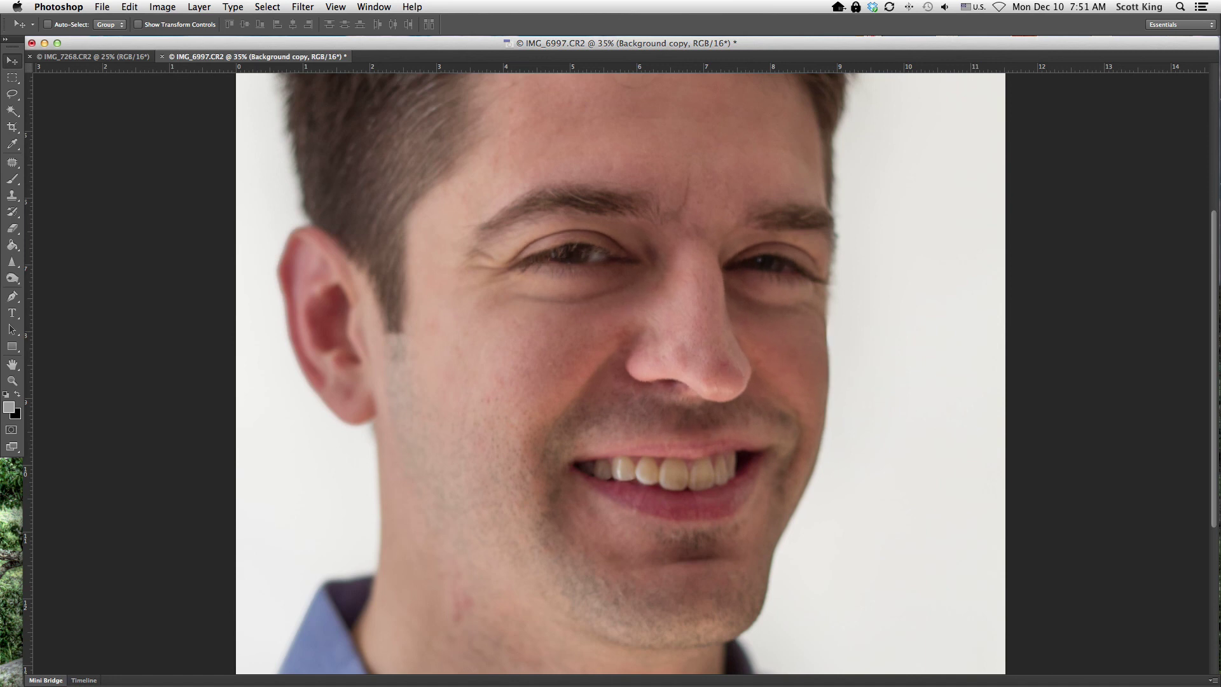
key(super+z)
key(super+z)
key(super+z)
key(super+z)
key(super+z)
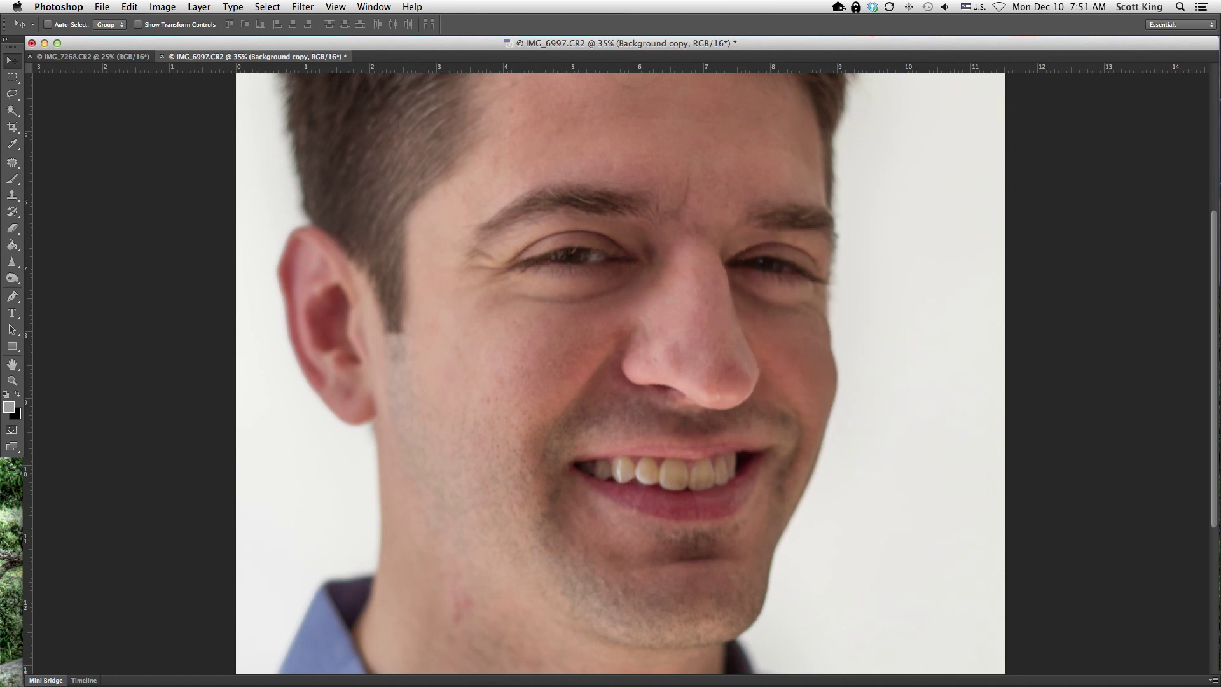
key(super+z)
key(super+z)
key(super+z)
key(super+z)
key(super+z)
key(super+Tab)
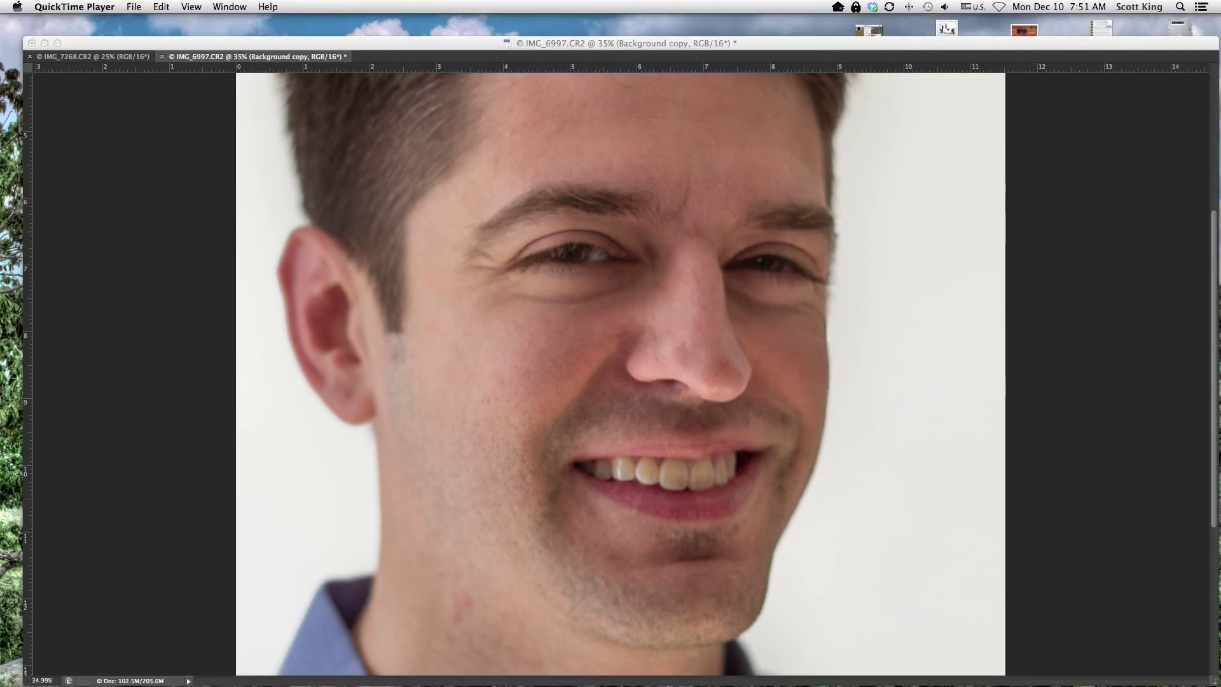
key(super+Tab)
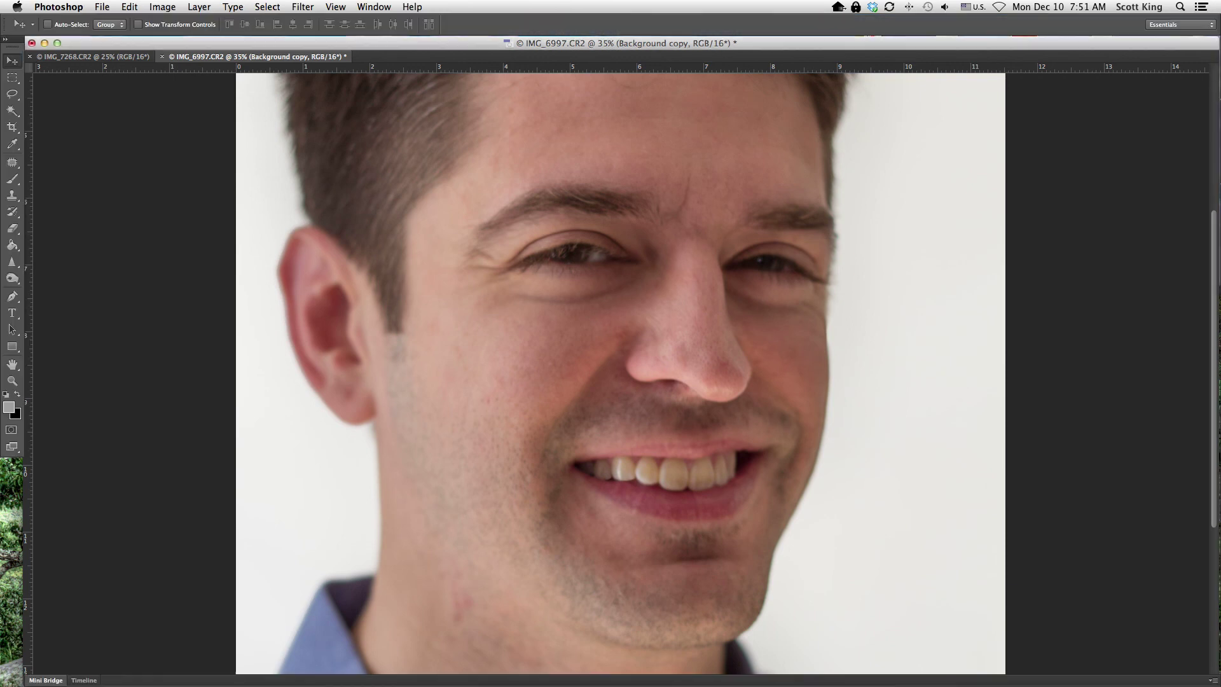
Fit the whole portrait in the window to review the finished retouch
key(super+0)
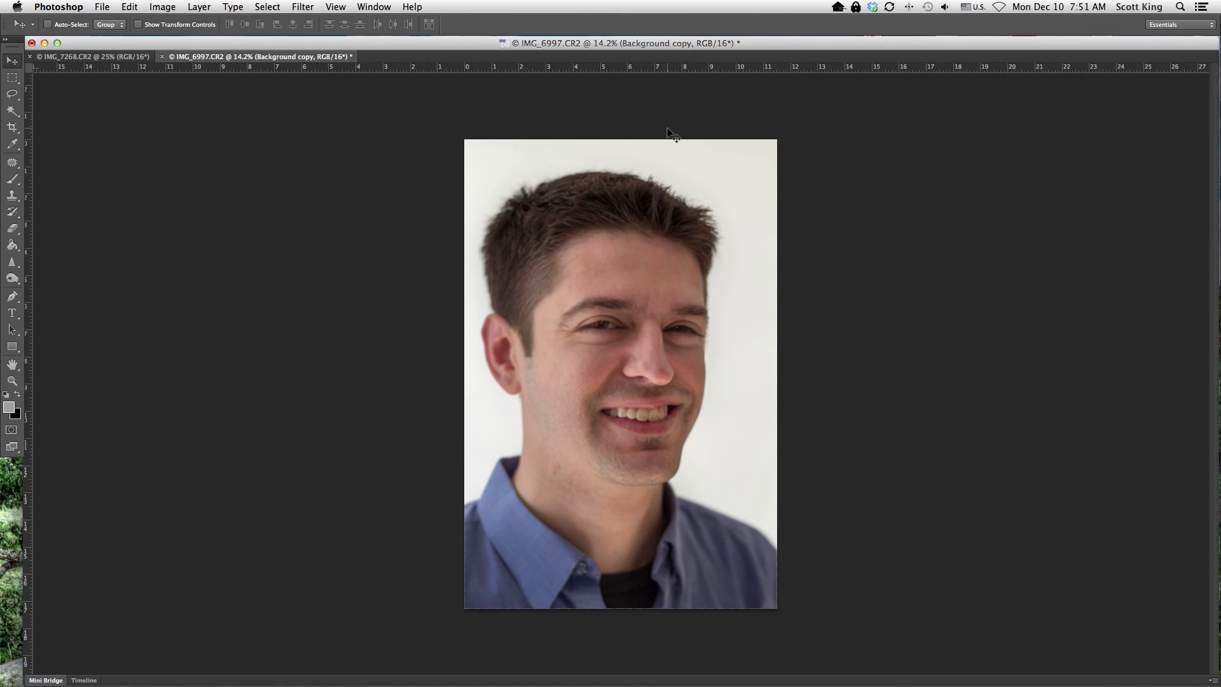
drag(607, 46, 611, 45)
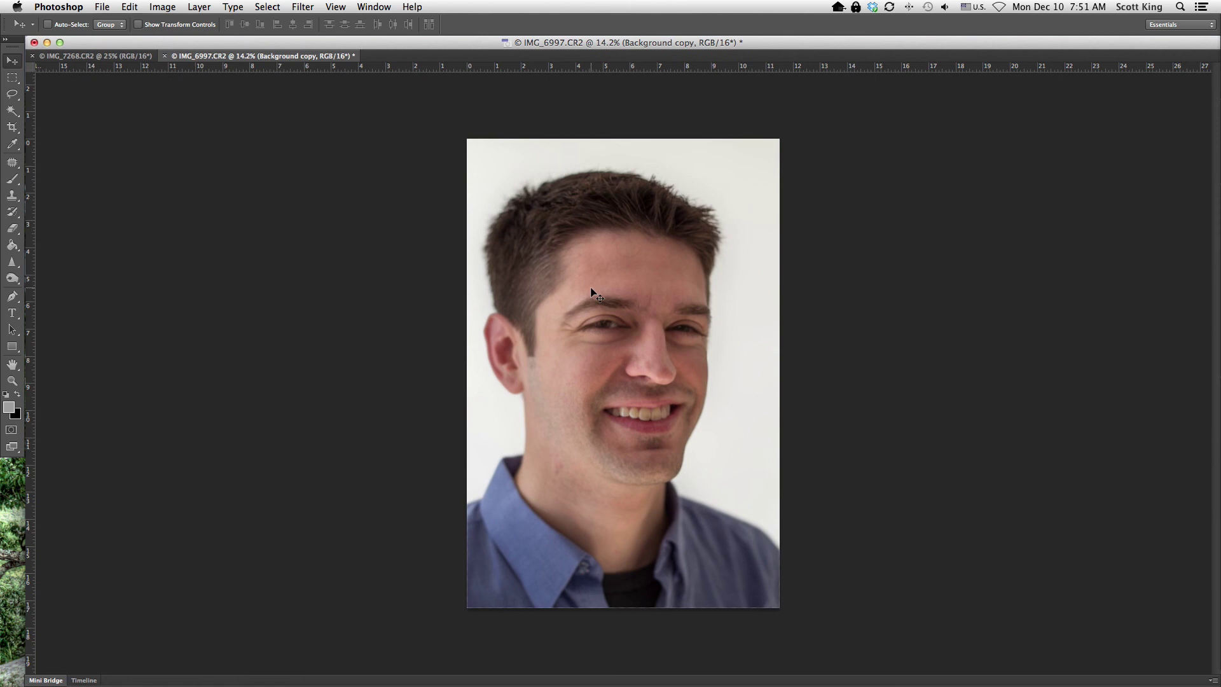